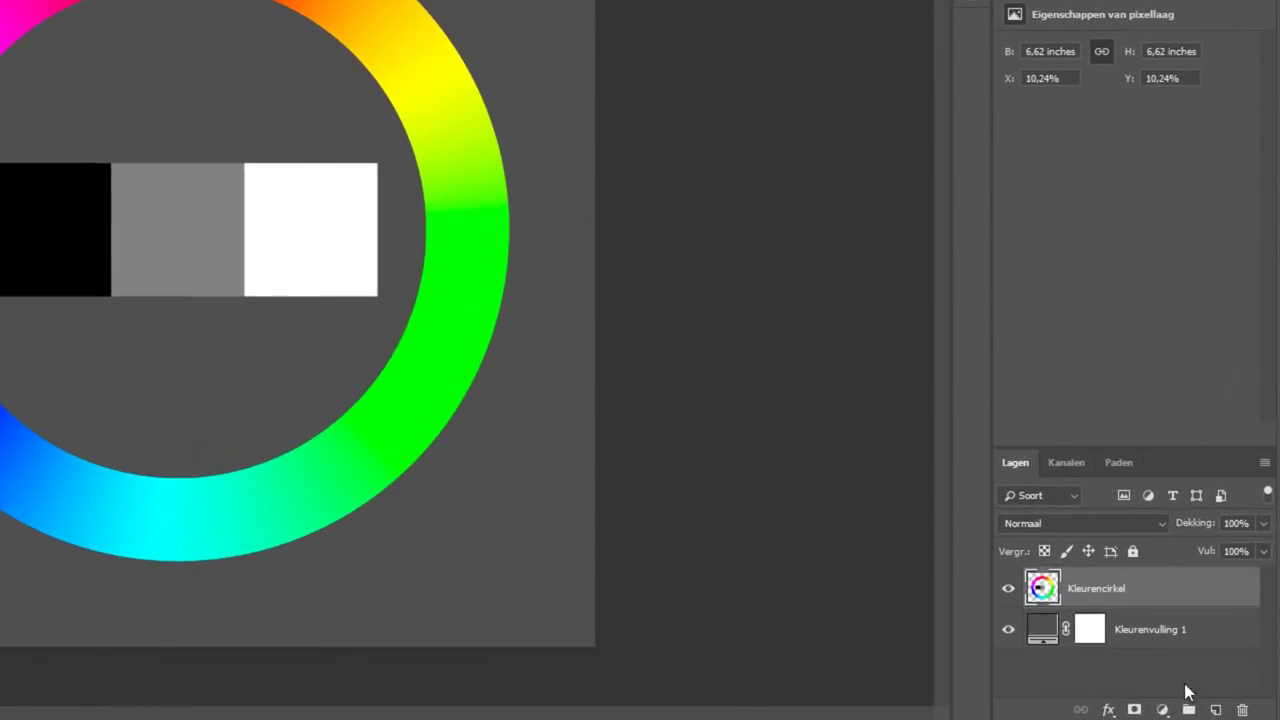
Add a Selectieve kleur adjustment layer and float its Properties panel, enlarged and moved lower beside the canvas.
left_click(1162, 710)
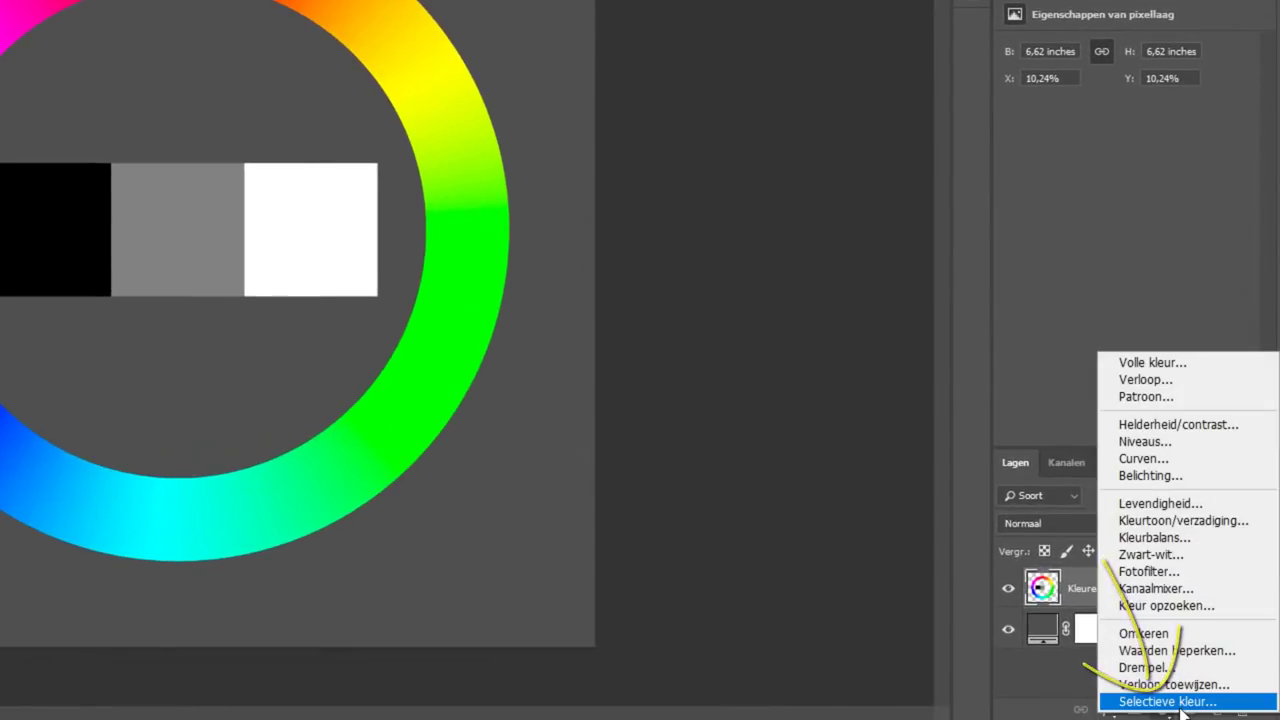
left_click(1181, 704)
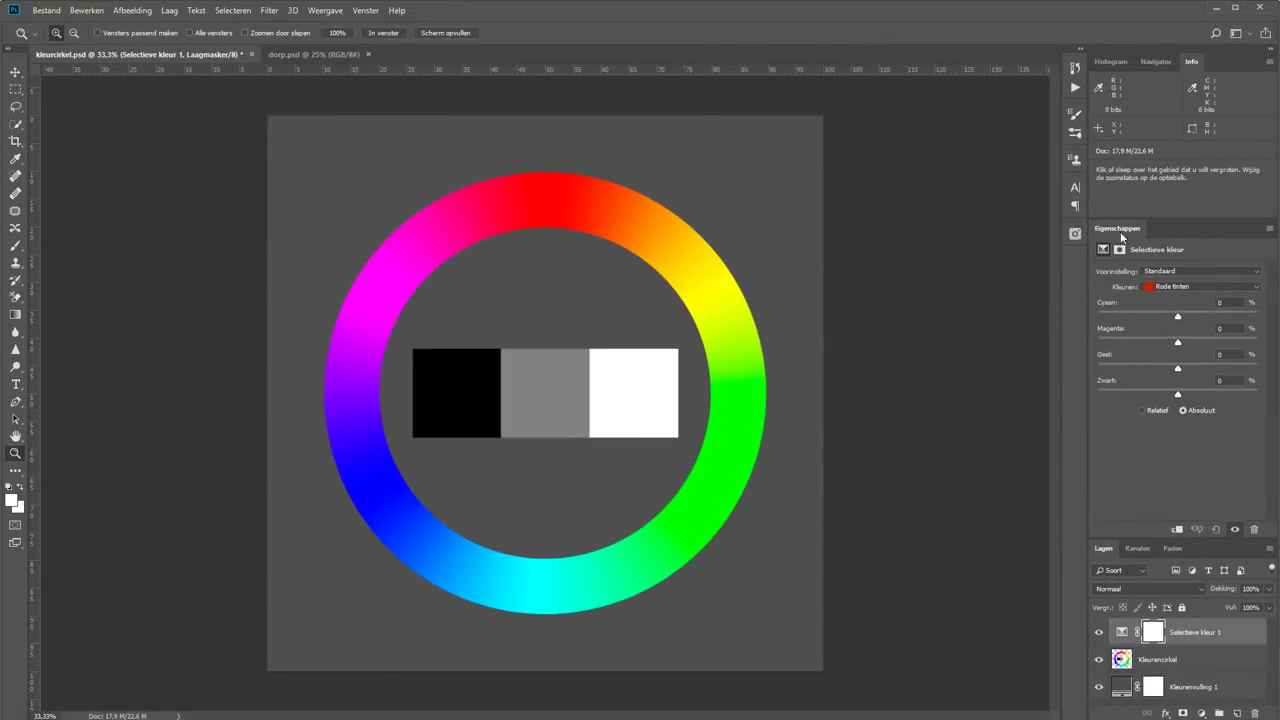
mouse_move(1104, 211)
left_mouse_down()
mouse_move(852, 174)
mouse_move(864, 206)
left_mouse_up()
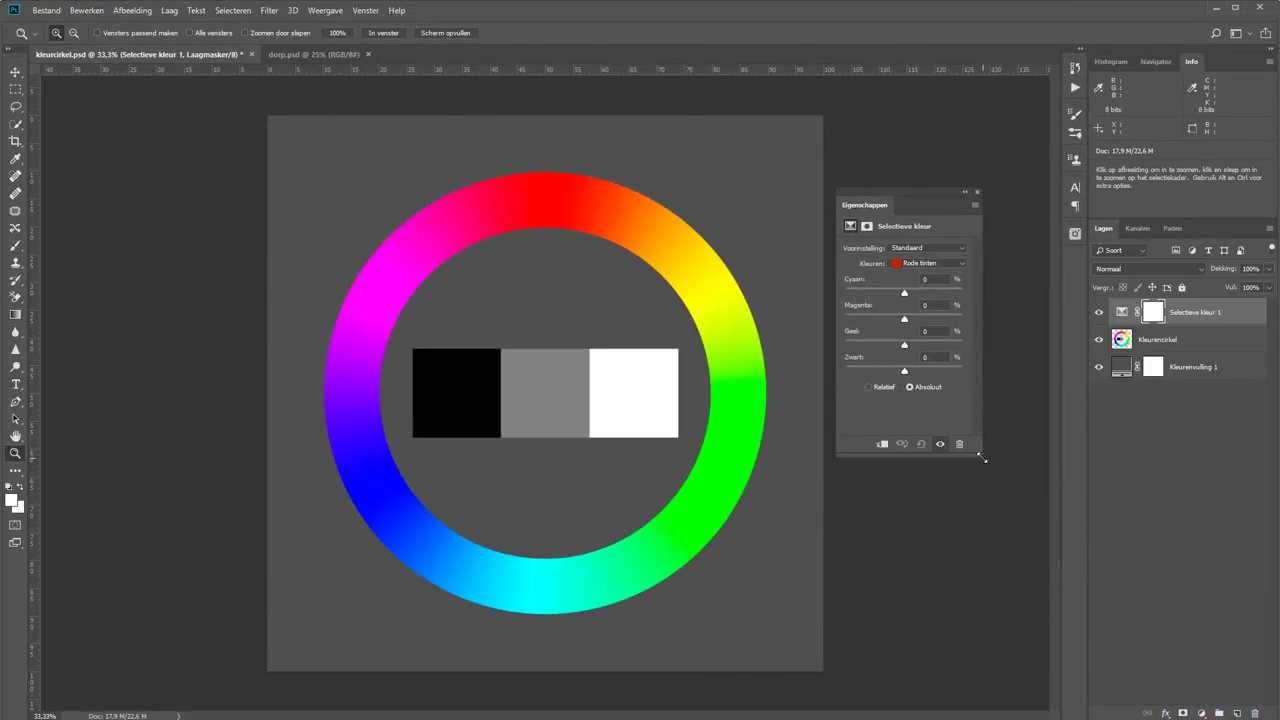
left_click_drag(982, 457, 1058, 463)
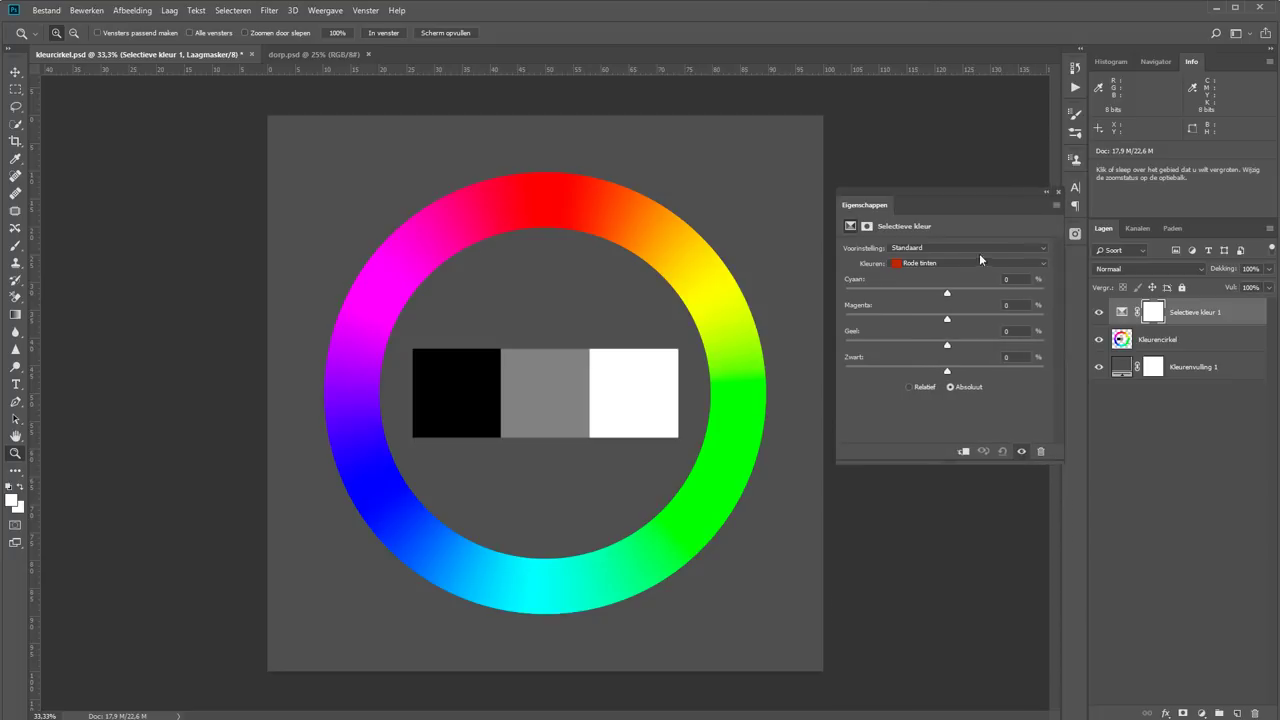
left_click_drag(874, 225, 870, 373)
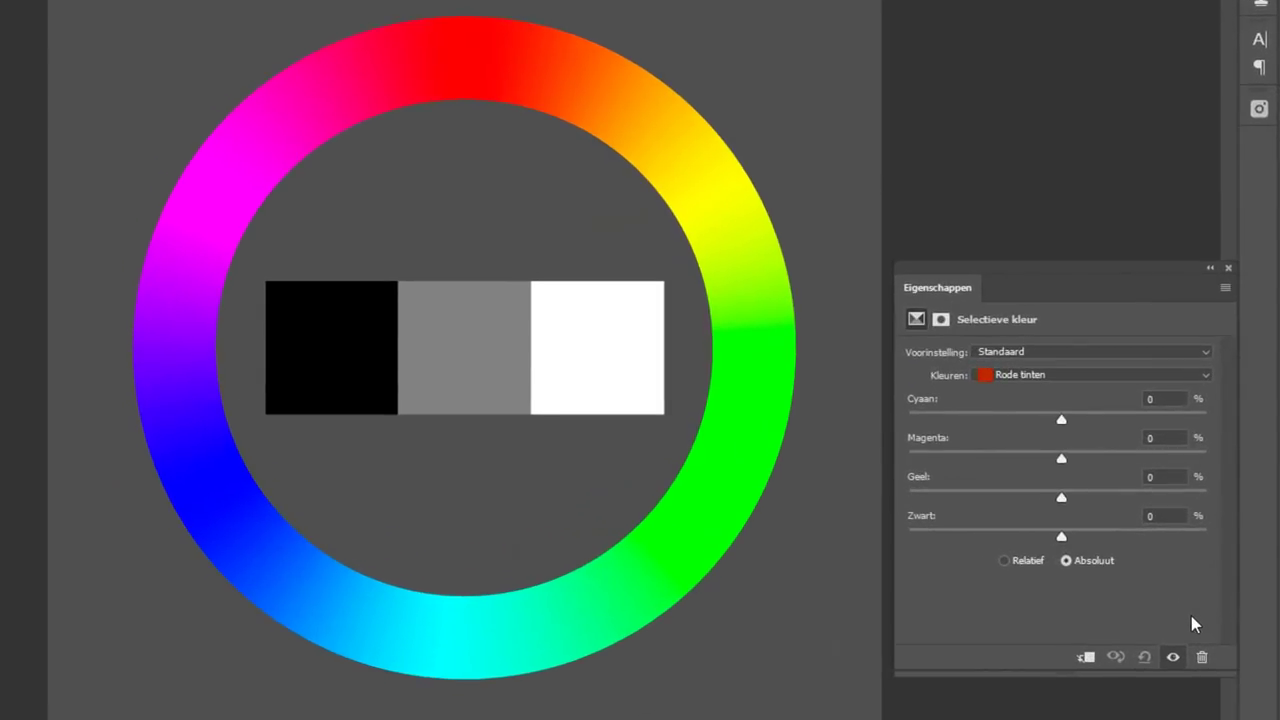
Keep Rode tinten as the colour range and switch the method to Relatief.
left_click(1137, 378)
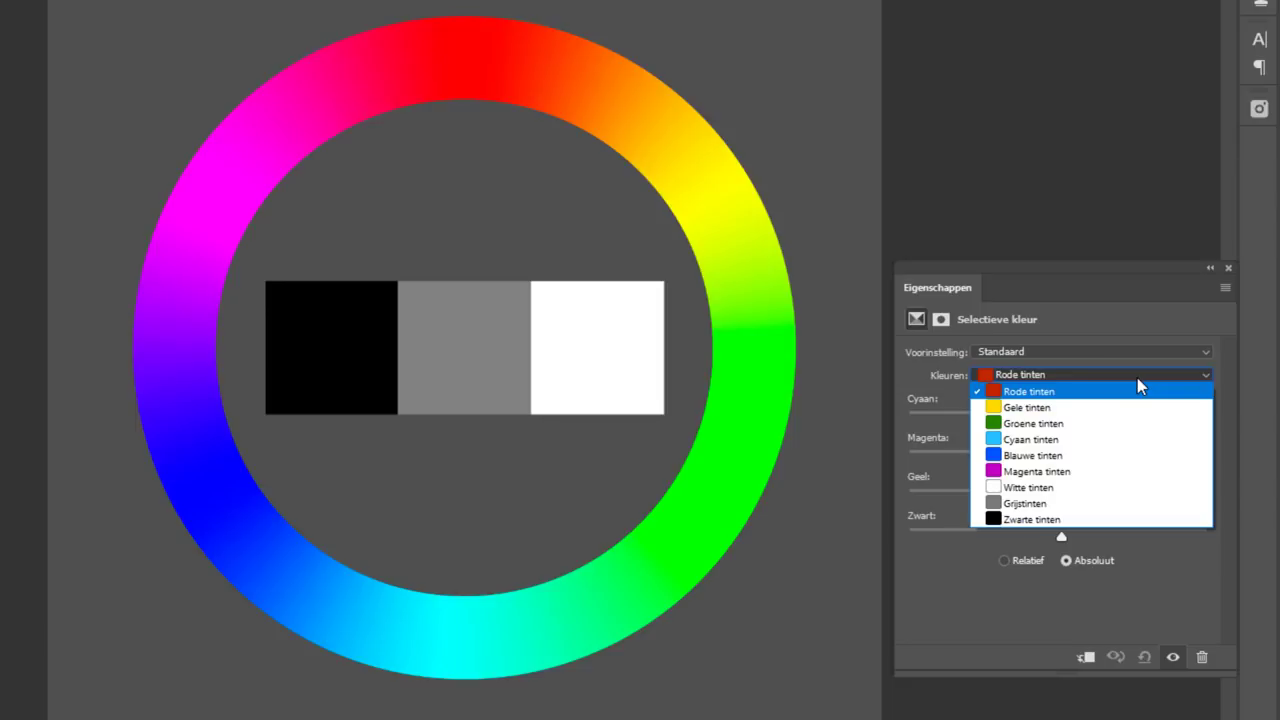
left_click(1137, 378)
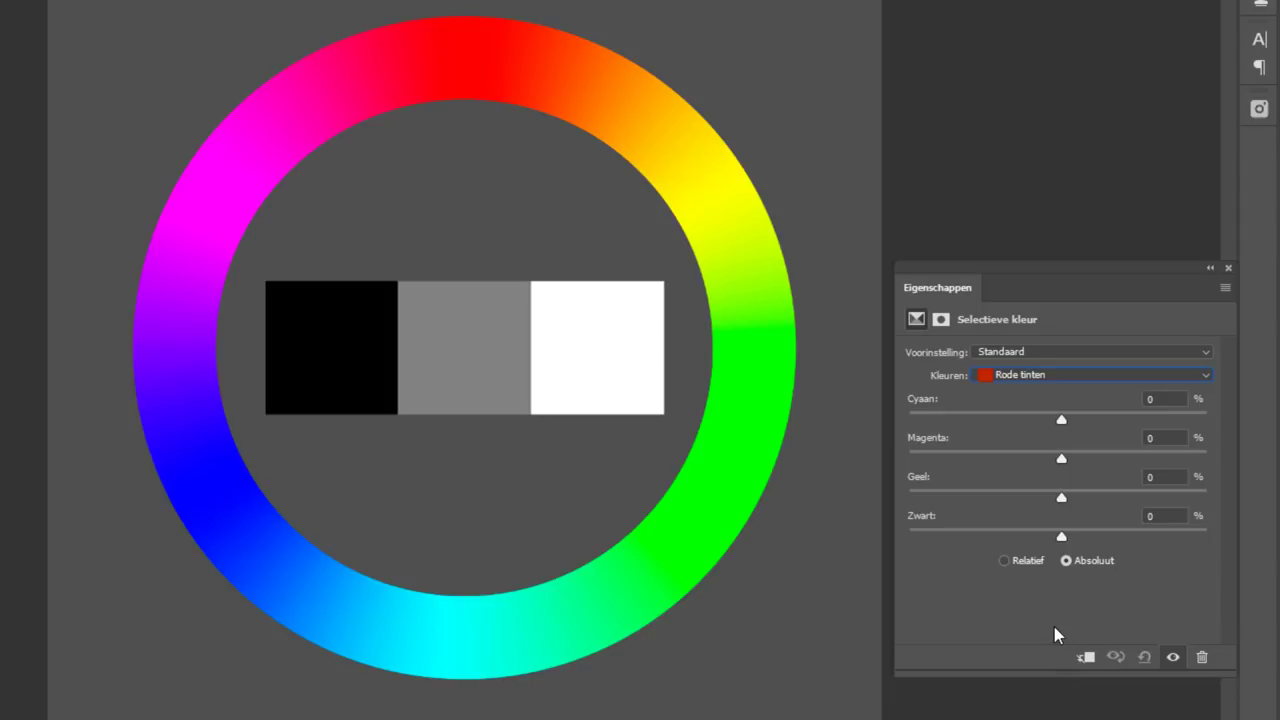
left_click(1020, 563)
Test extreme Cyaan, Magenta and Geel values on the reds, ending at Magenta +3 and Geel +3.
mouse_move(1061, 416)
left_mouse_down()
mouse_move(949, 419)
mouse_move(1057, 436)
left_mouse_up()
mouse_move(1062, 460)
left_mouse_down()
mouse_move(918, 462)
mouse_move(1232, 482)
left_mouse_up()
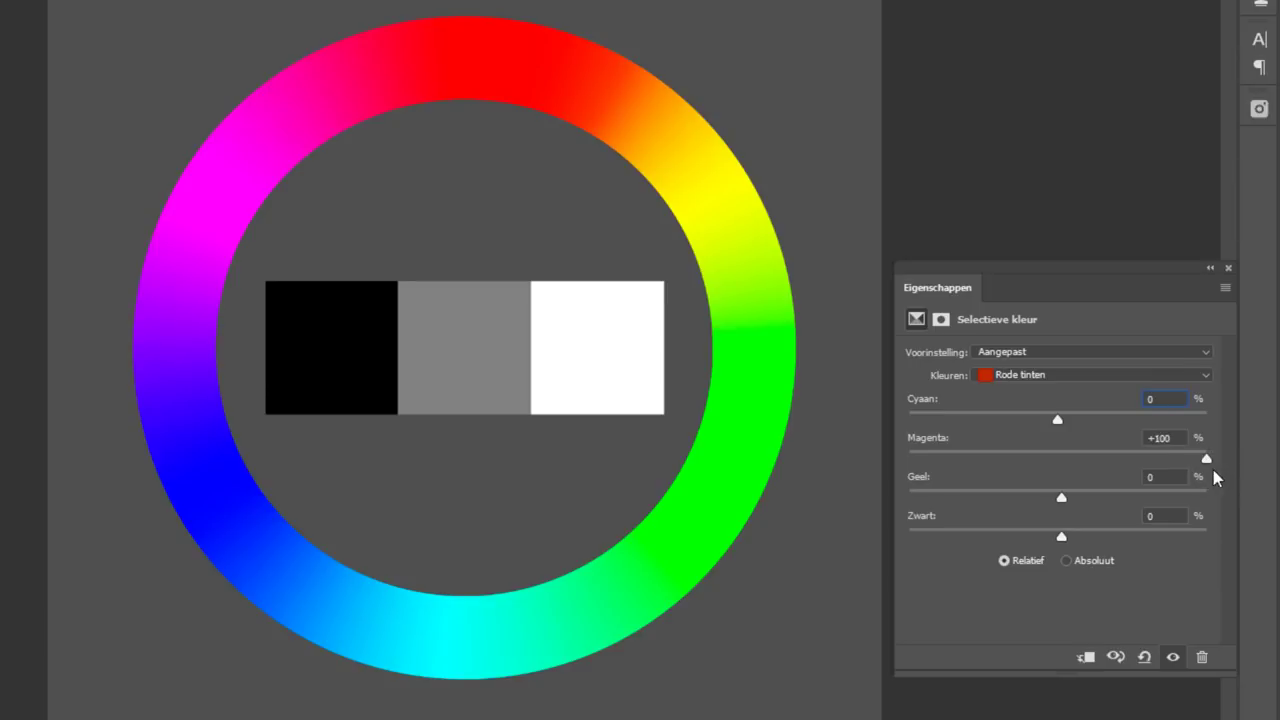
left_click_drag(1206, 459, 1063, 460)
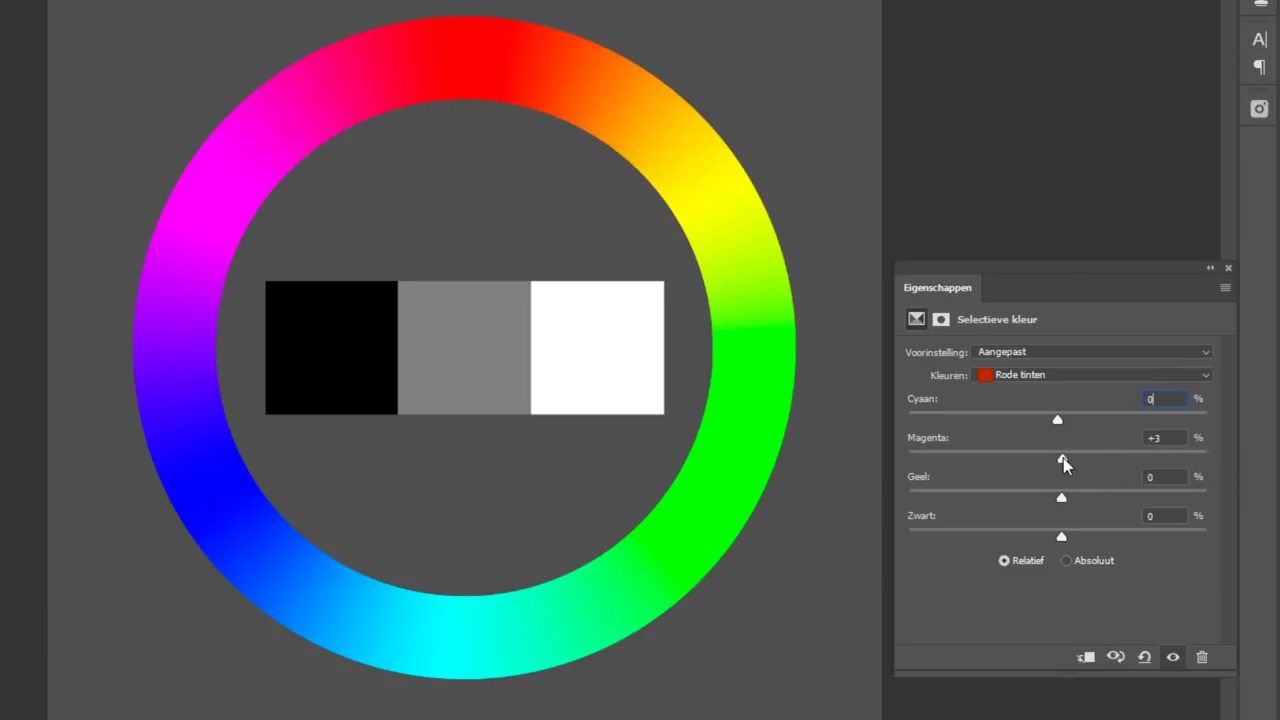
left_click_drag(1062, 500, 917, 500)
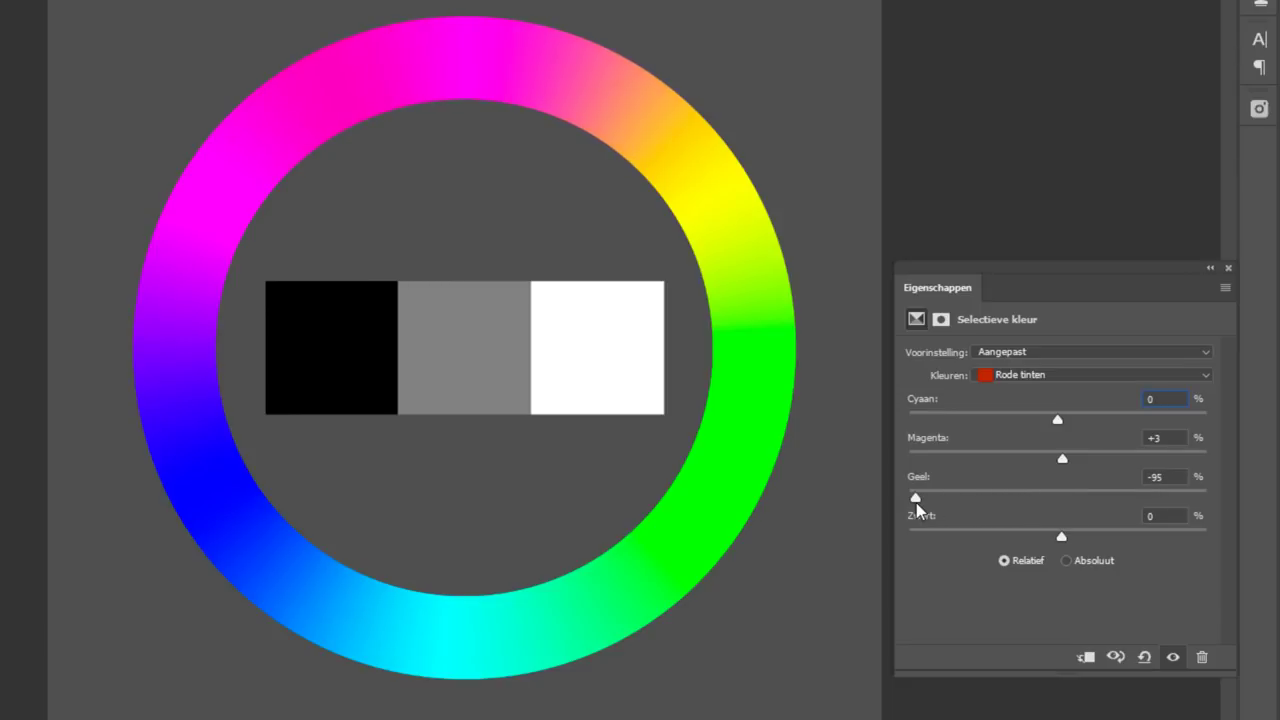
mouse_move(915, 499)
left_mouse_down()
mouse_move(1260, 505)
mouse_move(1068, 500)
left_mouse_up()
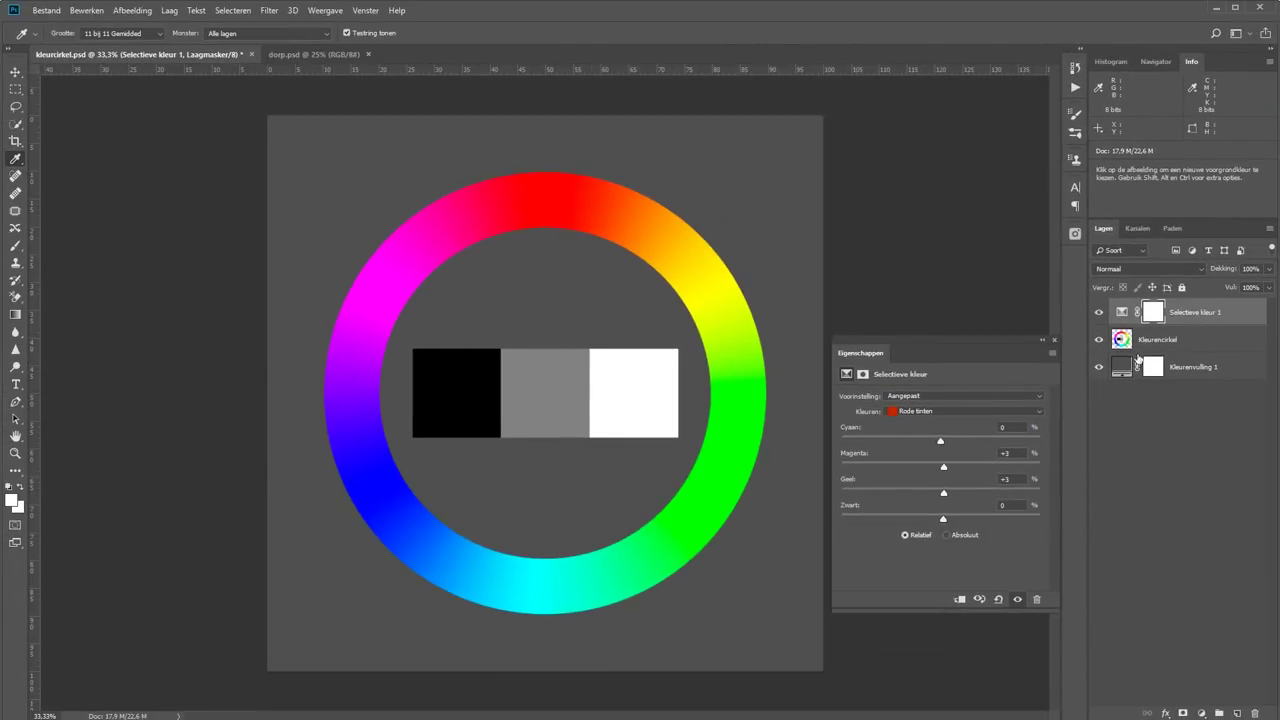
Sample the wheel's top red as foreground colour, inspect it in the picker, then reselect the adjustment.
left_click(1160, 340)
left_click(550, 193)
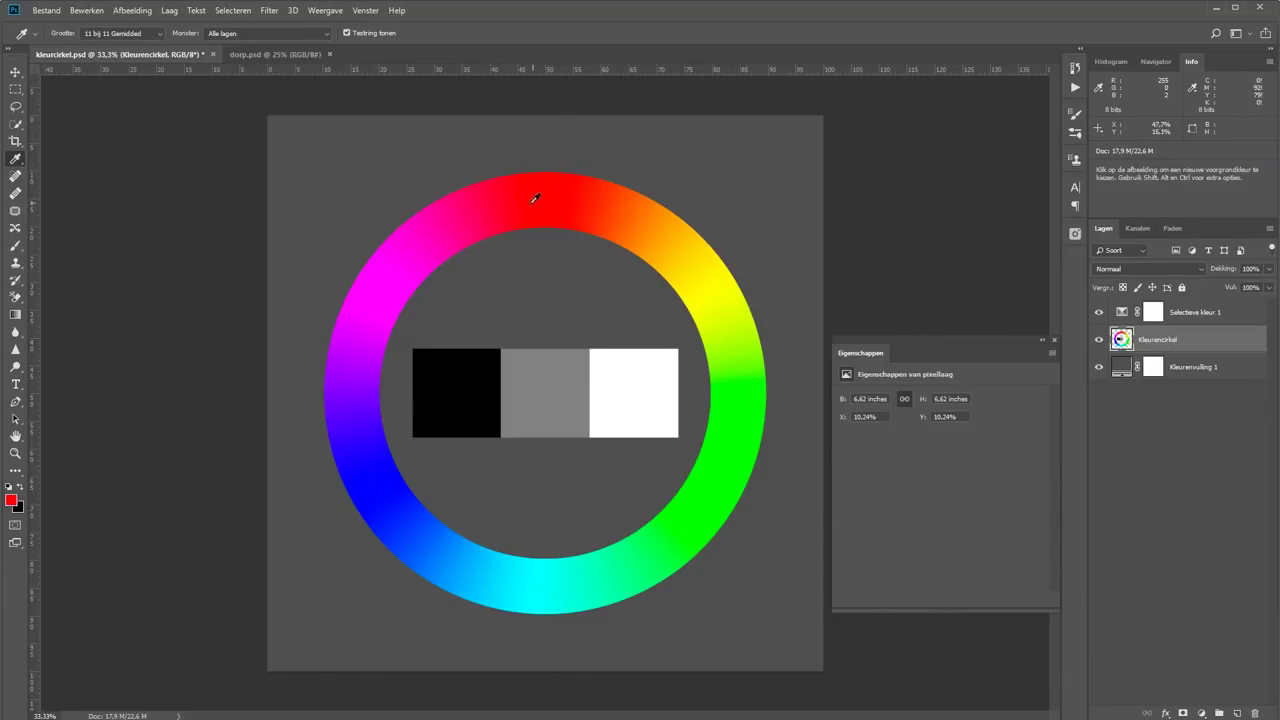
left_click(10, 501)
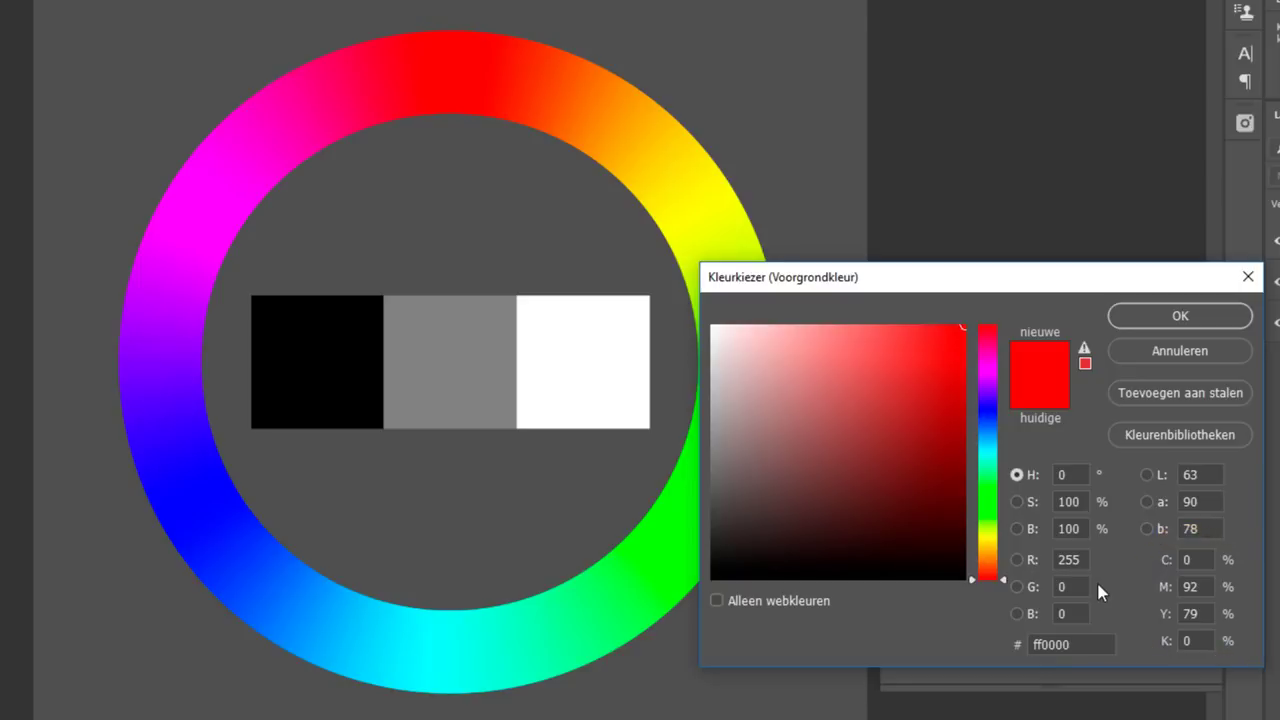
left_click(1154, 359)
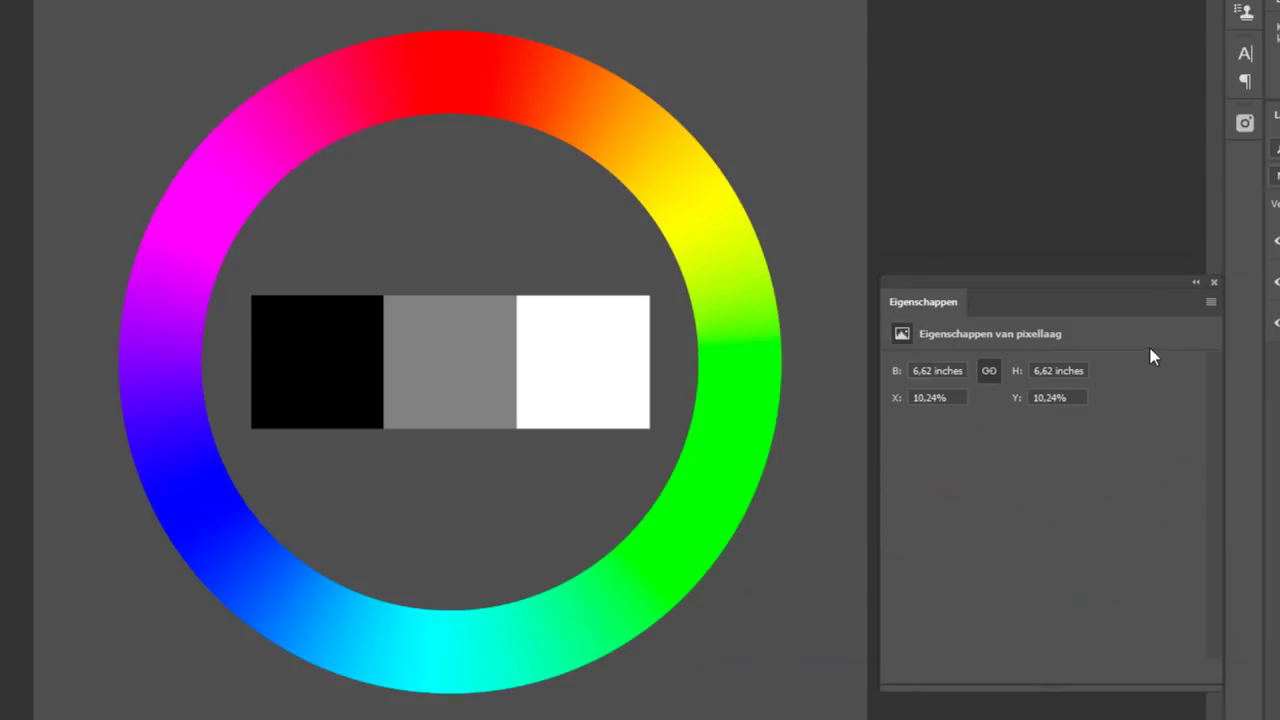
left_click(1275, 358)
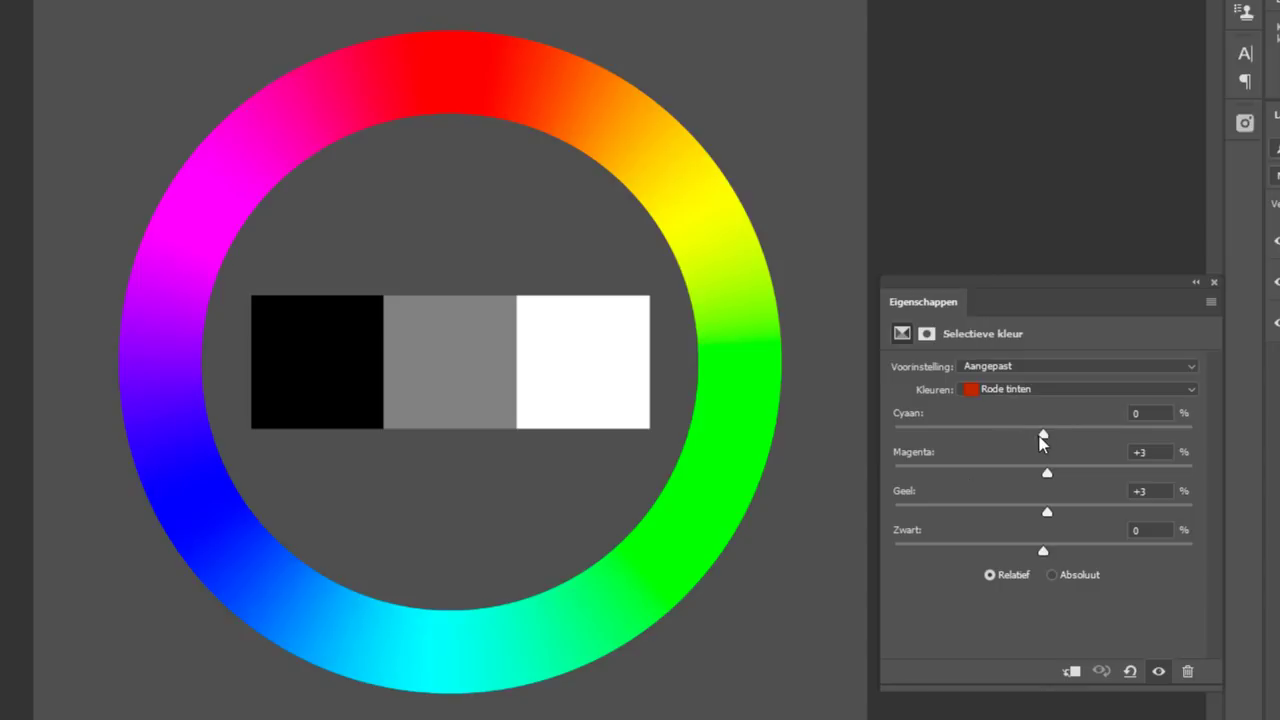
Experiment on the reds with Cyaan at -92 and Zwart at -44, +47 and +11.
mouse_move(1043, 434)
left_mouse_down()
mouse_move(897, 447)
mouse_move(1104, 463)
mouse_move(903, 453)
mouse_move(1174, 446)
mouse_move(1046, 437)
left_mouse_up()
mouse_move(1045, 550)
left_mouse_down()
mouse_move(890, 553)
mouse_move(1276, 566)
left_mouse_up()
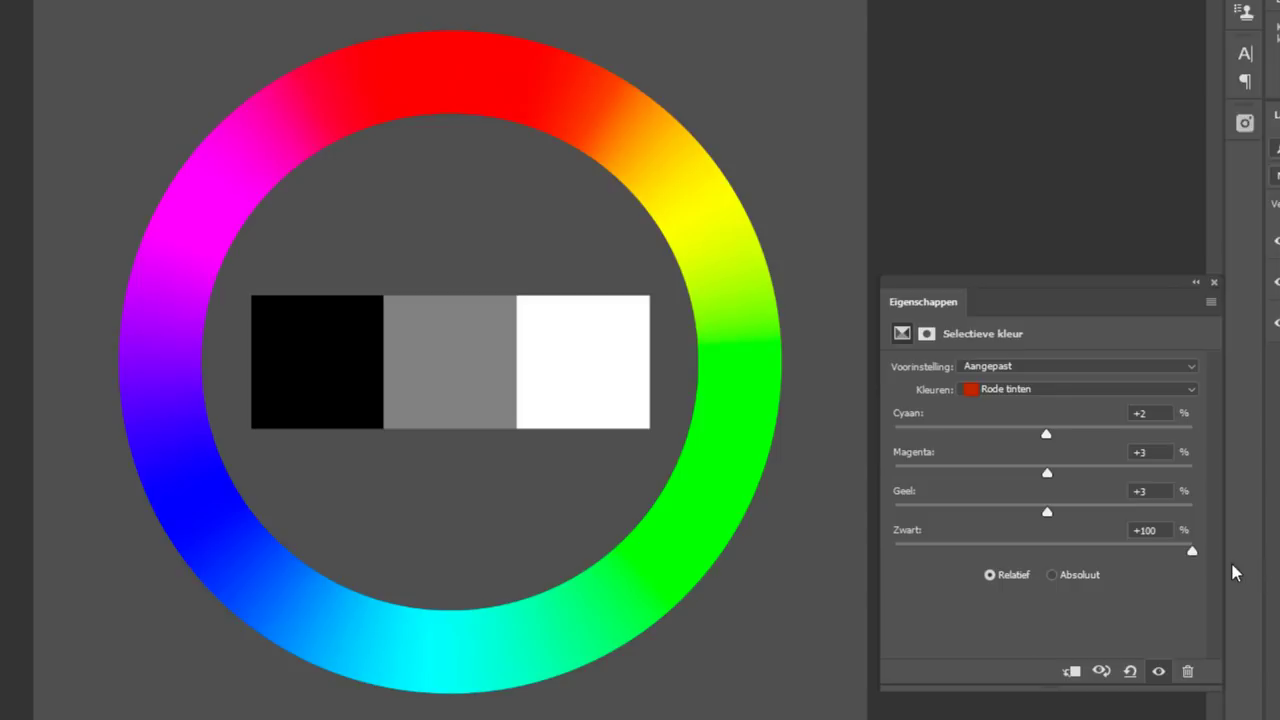
left_click_drag(1237, 571, 1049, 572)
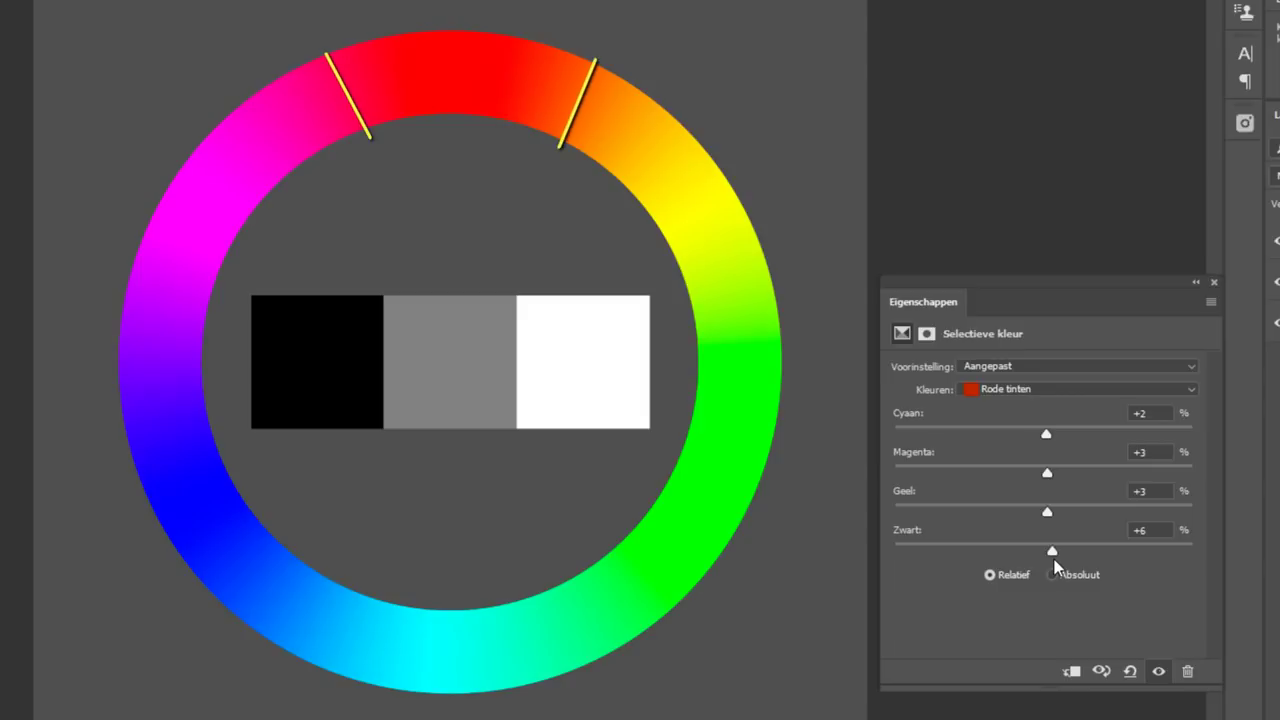
left_click_drag(1053, 561, 1277, 571)
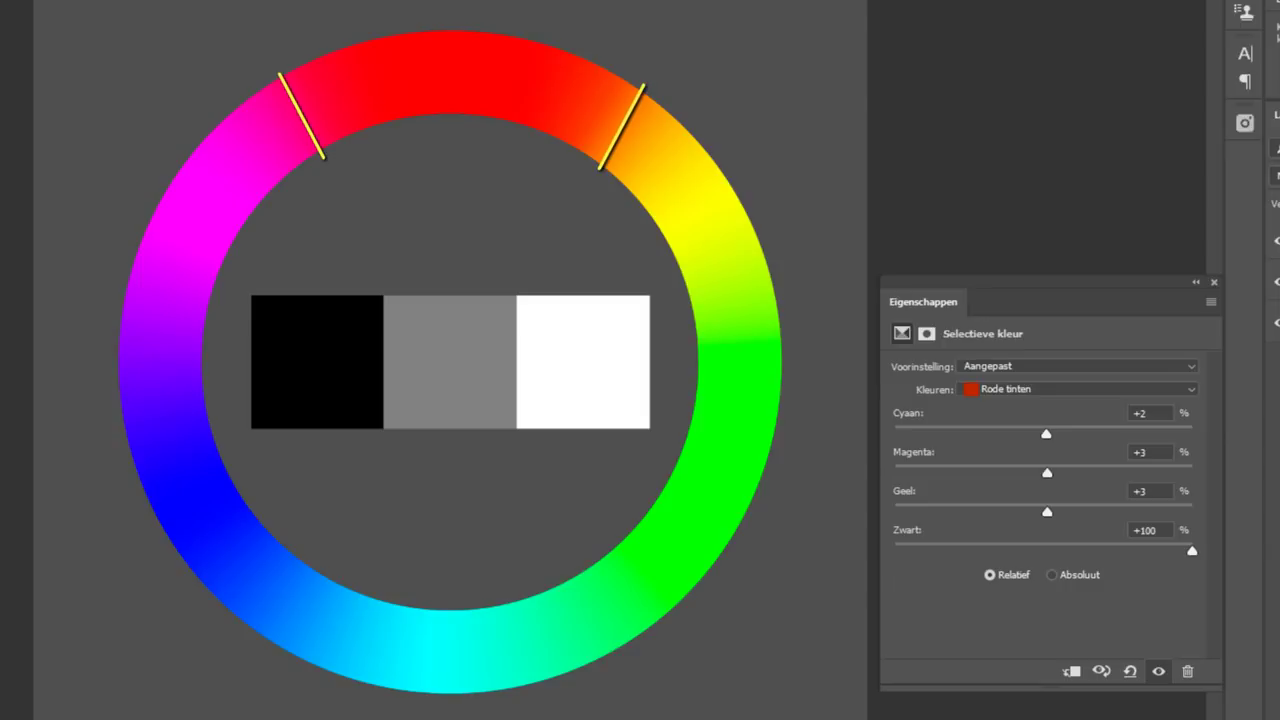
Reset the Reds values to zero, test adding cyan once more, and reset again.
left_click(1131, 675)
left_click(1068, 580)
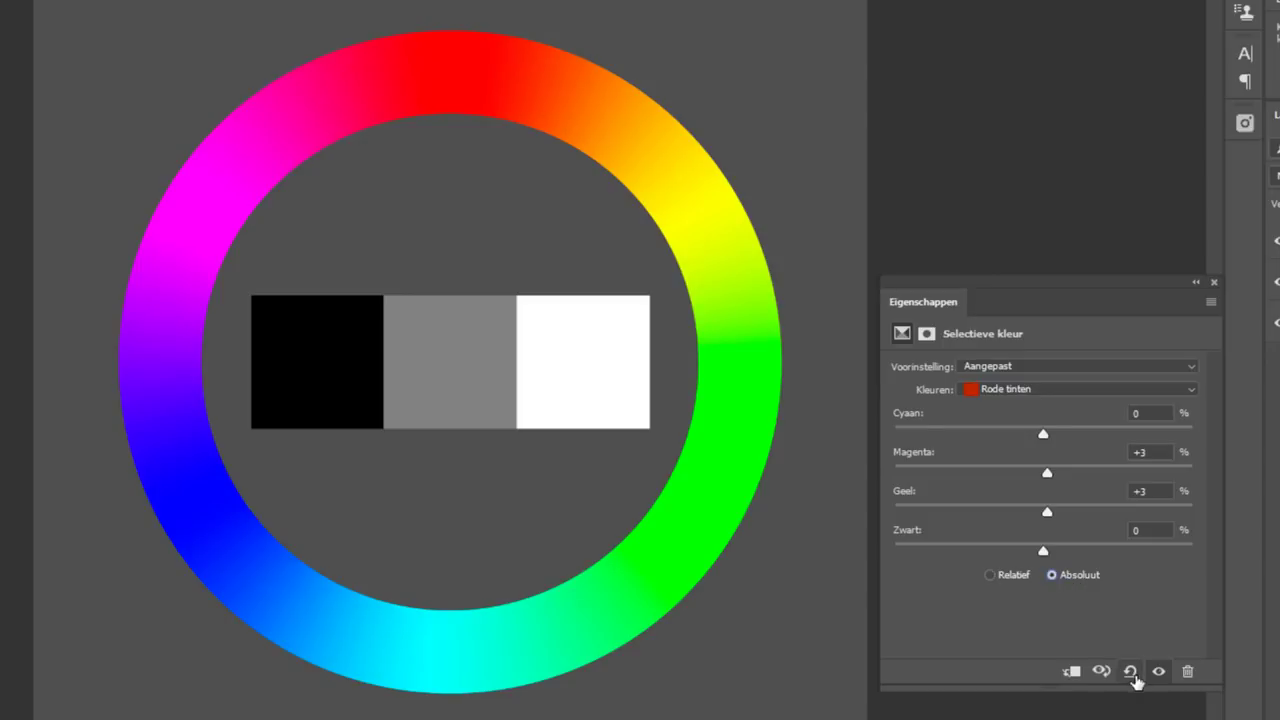
left_click(1130, 672)
left_click(1056, 576)
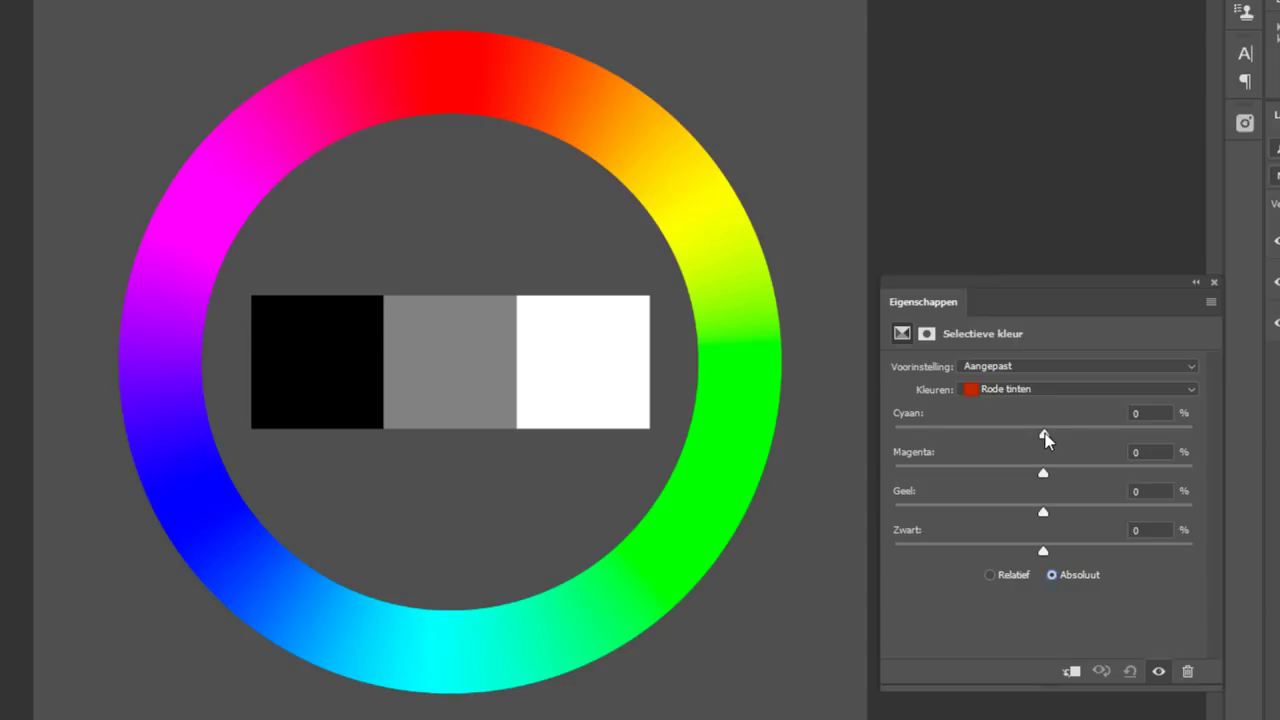
left_click_drag(1044, 437, 1200, 446)
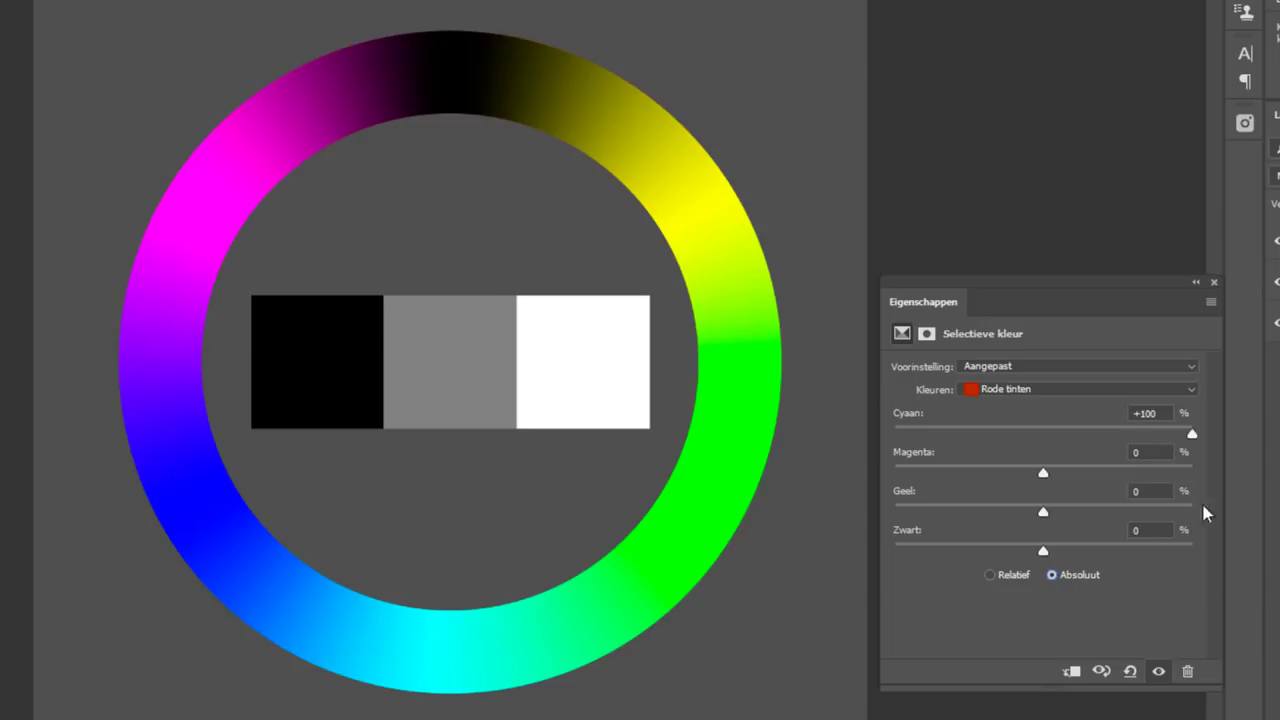
left_click(1130, 671)
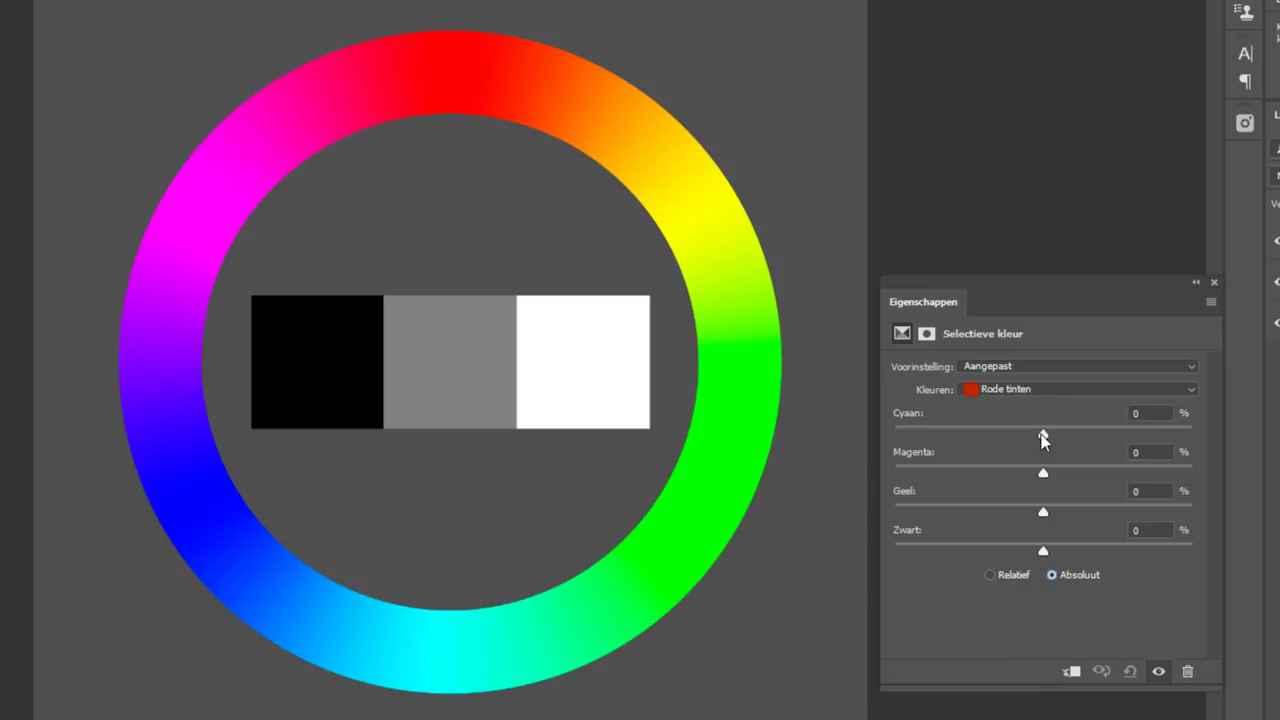
On Witte tinten with Relatief, test Cyaan +86, Magenta +62 and Geel -48, then reset.
left_click(1034, 397)
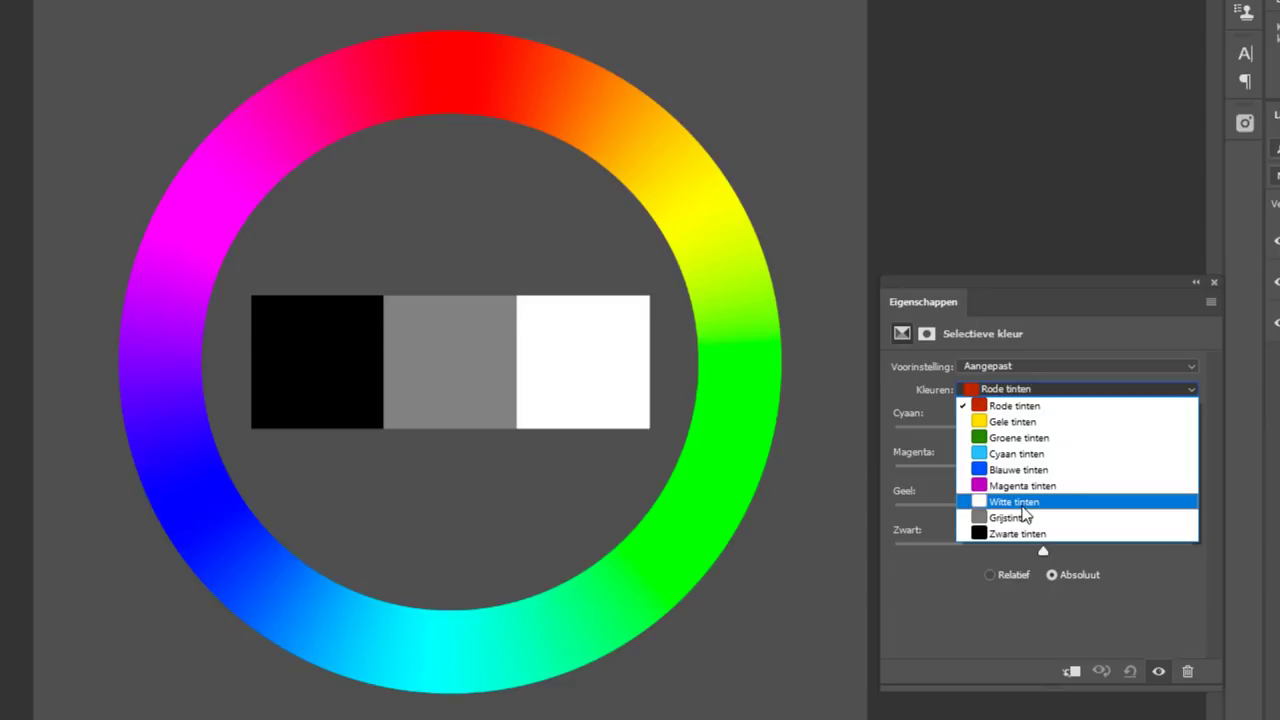
left_click(1021, 512)
left_click(990, 575)
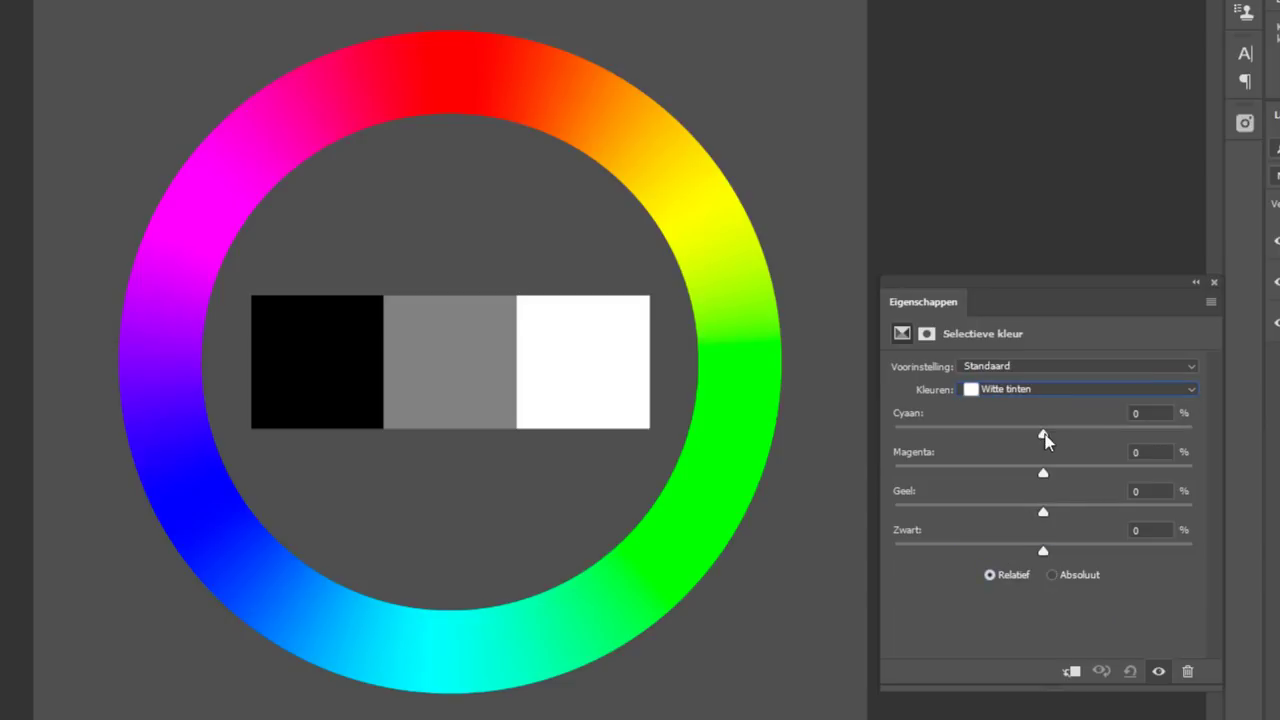
mouse_move(1043, 434)
left_mouse_down()
mouse_move(906, 437)
mouse_move(1172, 437)
mouse_move(1157, 440)
left_mouse_up()
mouse_move(1043, 473)
left_mouse_down()
mouse_move(969, 486)
mouse_move(1137, 490)
left_mouse_up()
left_click_drag(1043, 512, 971, 512)
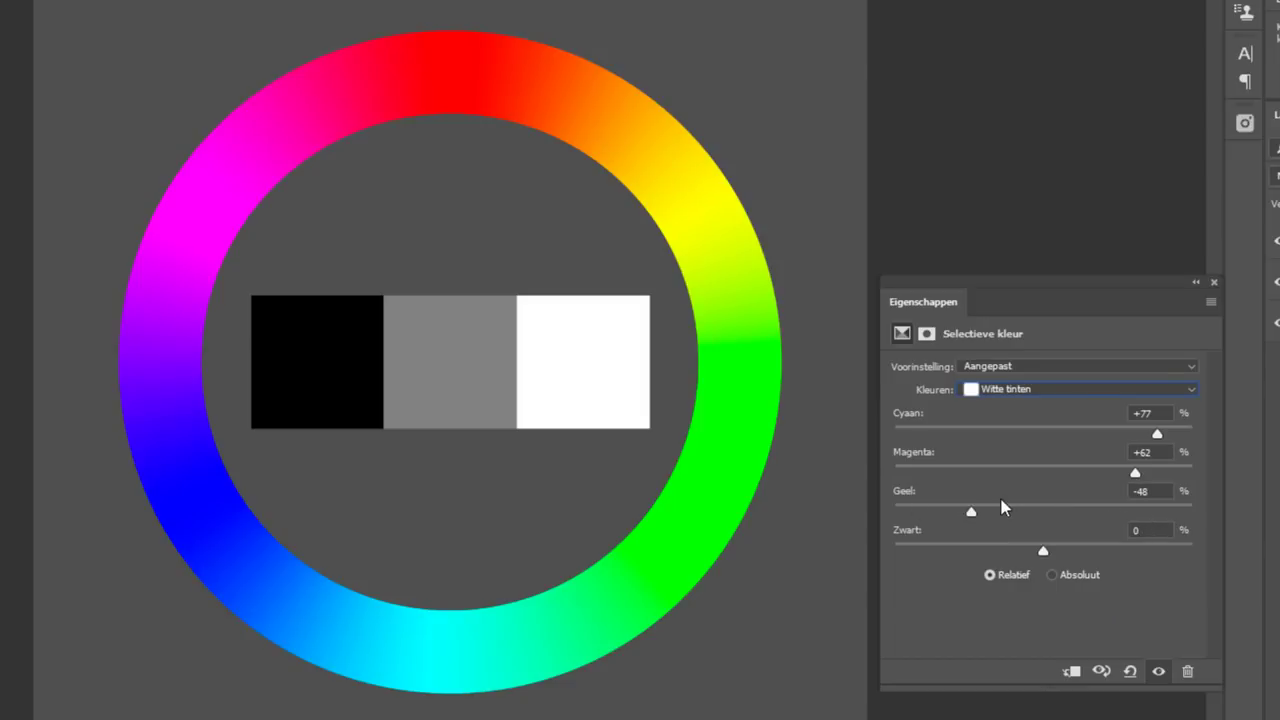
left_click(1130, 671)
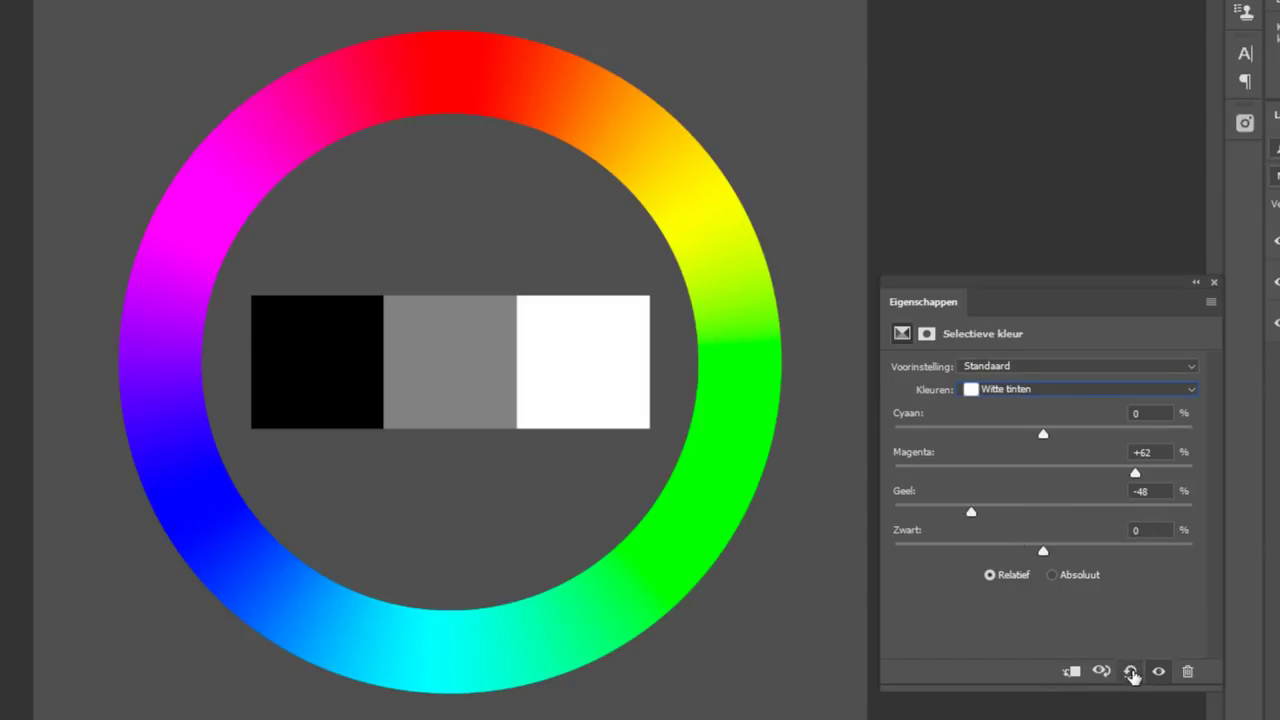
On Witte tinten with Absoluut, add cyan and magenta to turn the swatch blue, then reset.
left_click(1023, 390)
left_click(1040, 503)
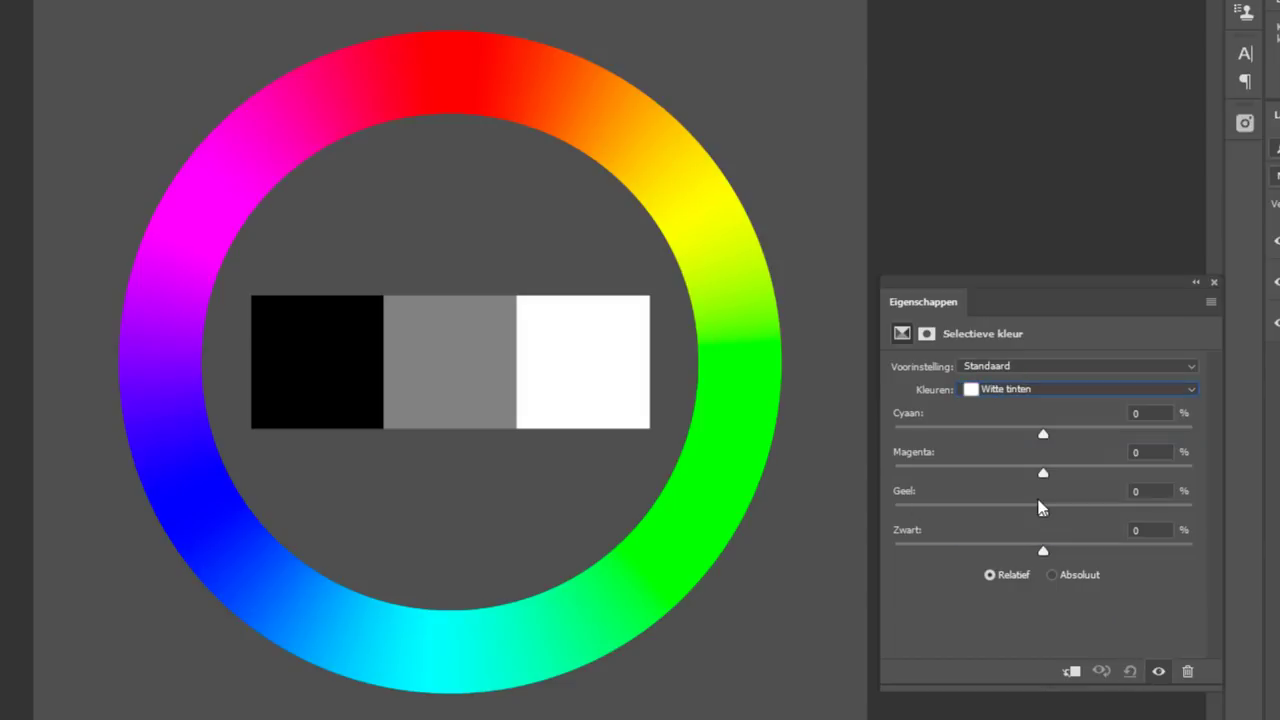
left_click(1053, 575)
left_click_drag(1043, 433, 1143, 437)
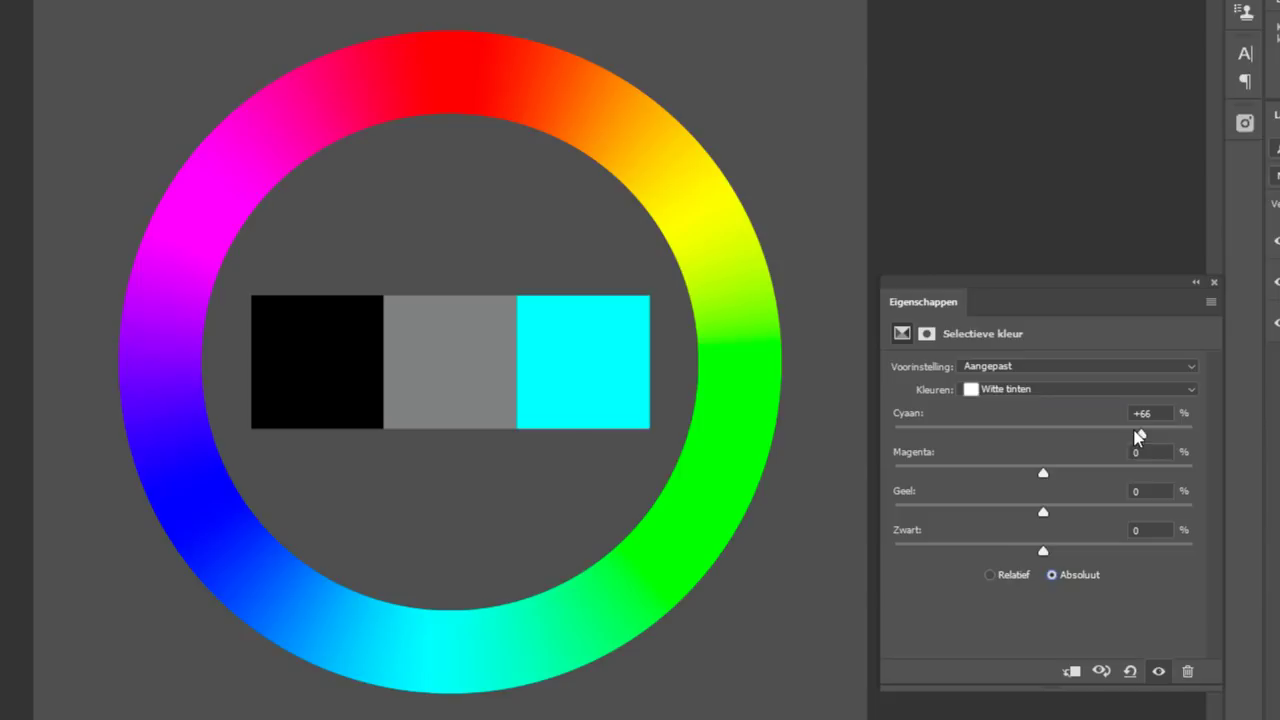
left_click(1093, 467)
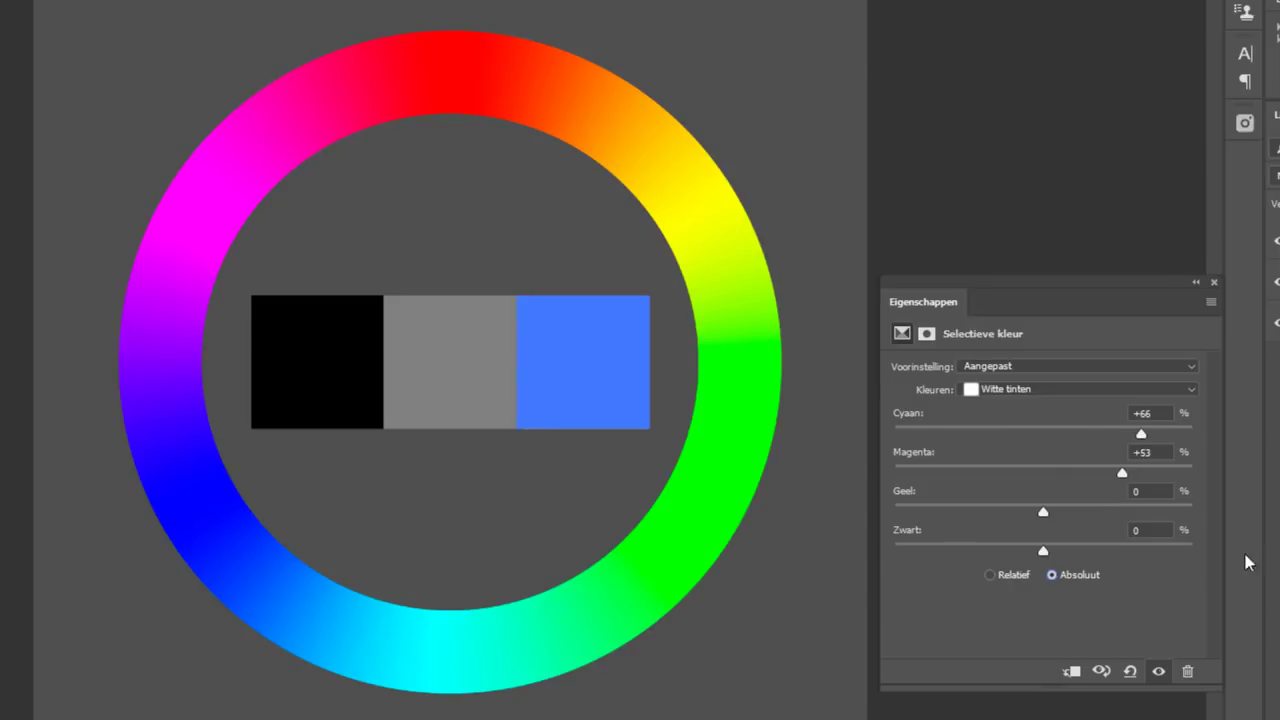
left_click(1130, 671)
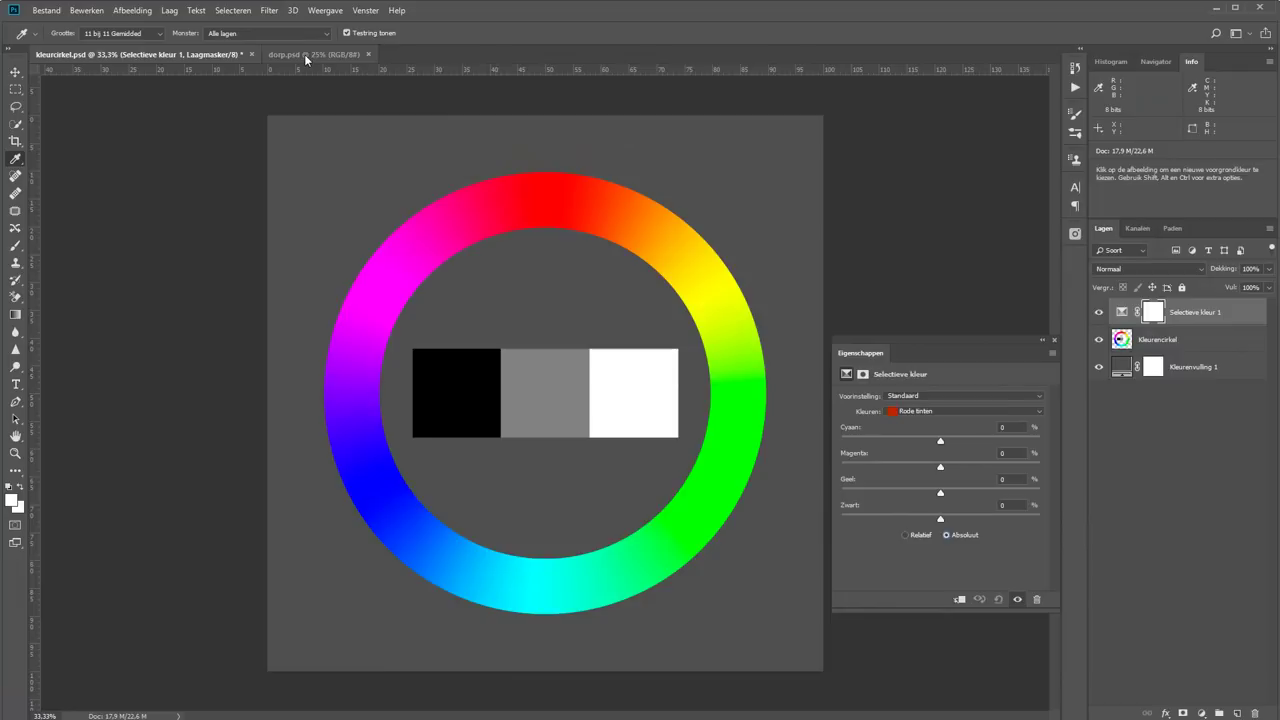
In dorp.psd, dock the Eigenschappen panel and add a Selectieve kleur layer above Achtergrond.
left_click(305, 56)
left_click_drag(860, 353, 1190, 262)
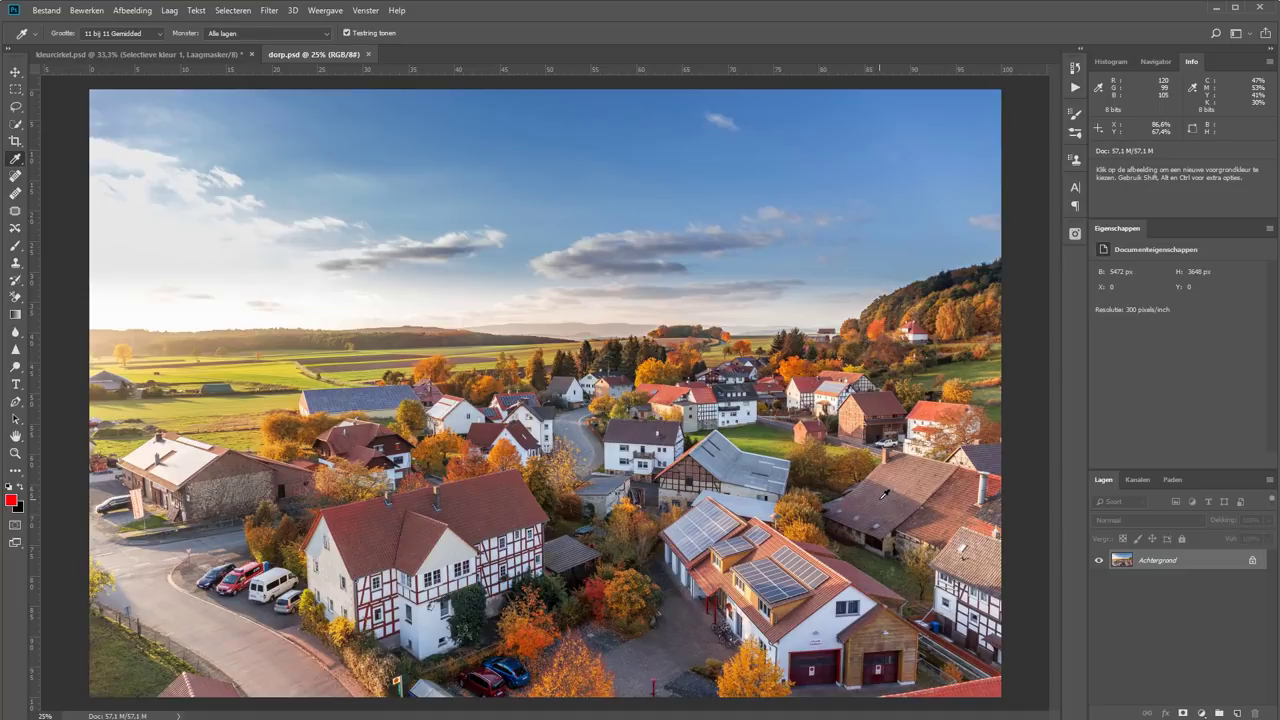
left_click(1203, 714)
left_click(1200, 690)
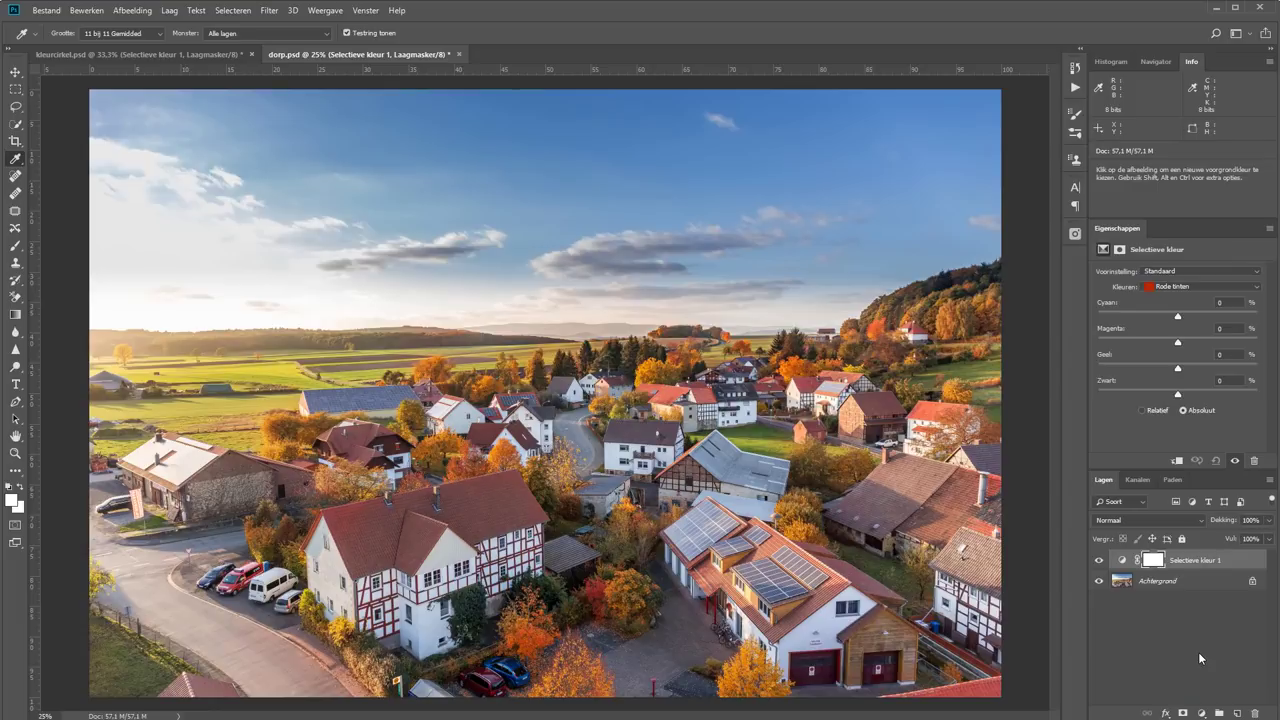
Zoom into the village's fields and houses, then return to kleurcirkel.psd.
key("z")
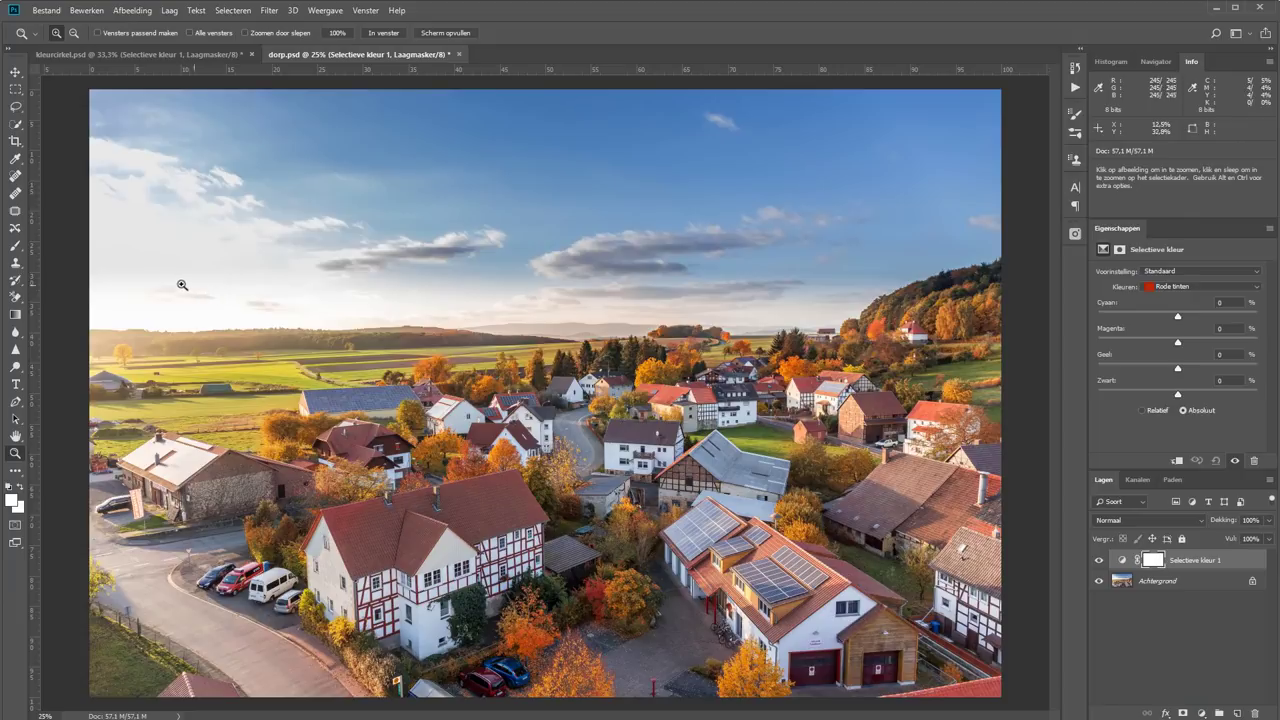
left_click_drag(177, 283, 561, 516)
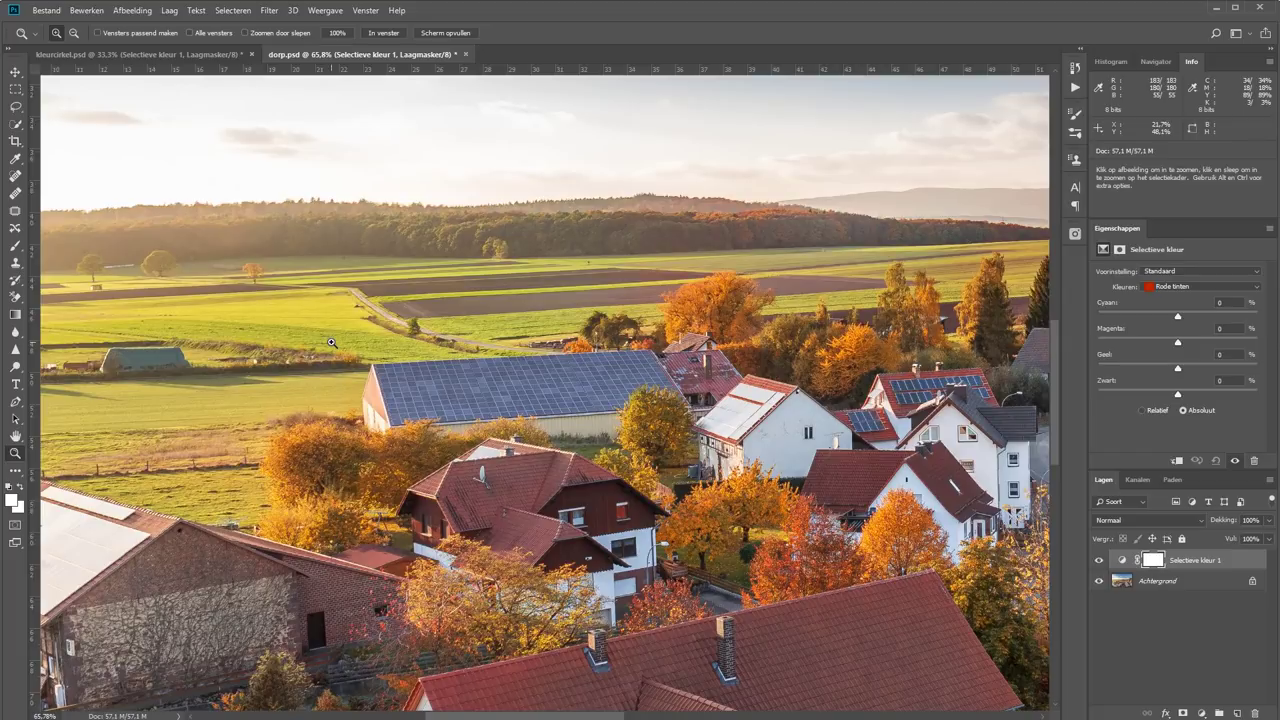
left_click(190, 54)
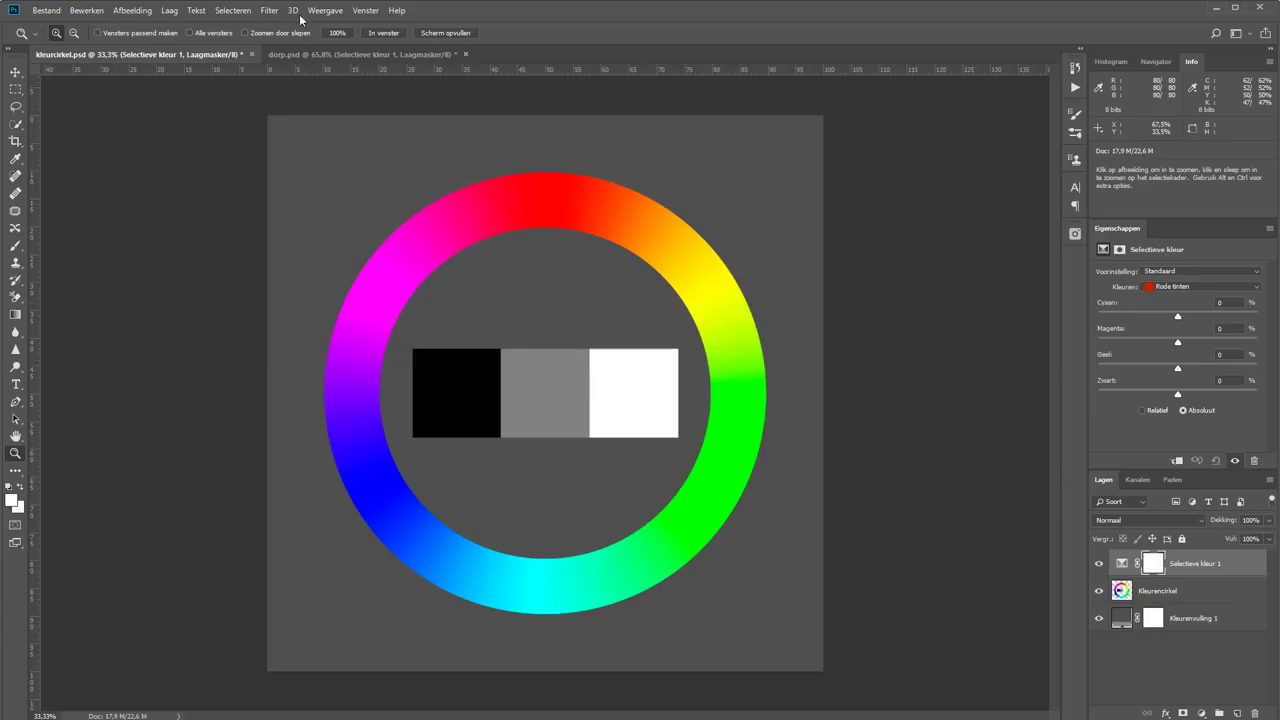
left_click(300, 56)
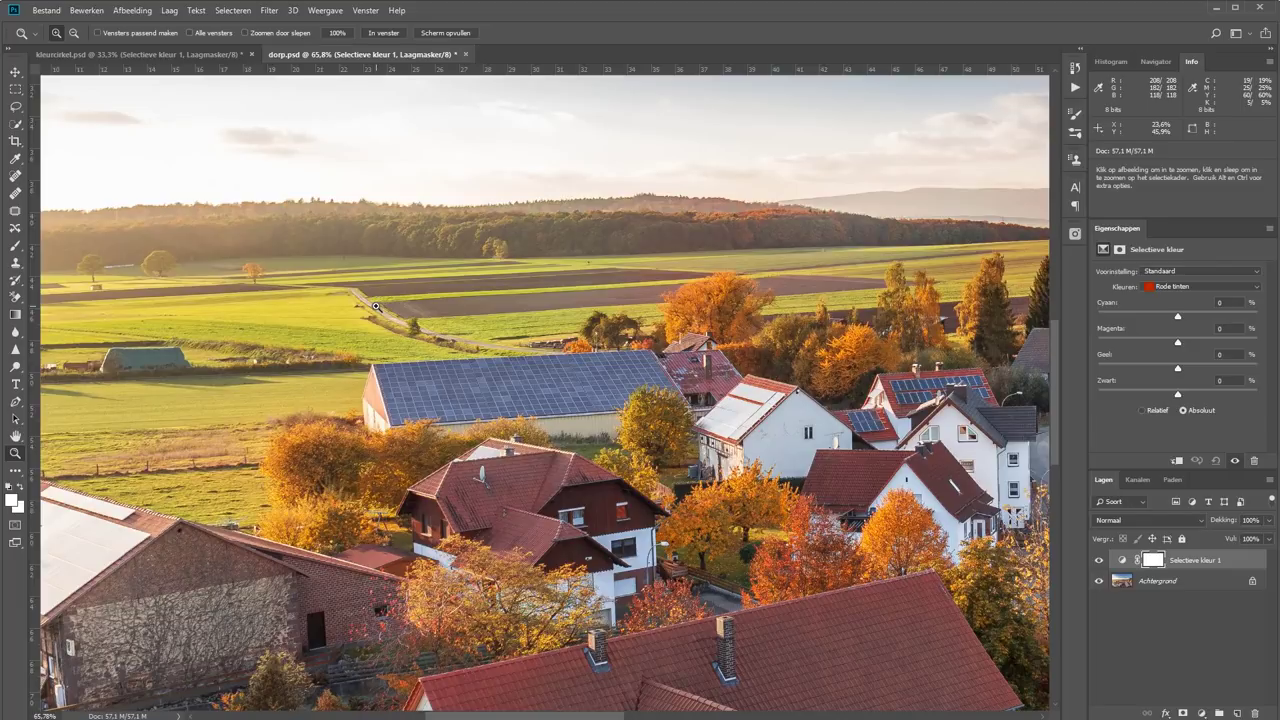
left_click(197, 55)
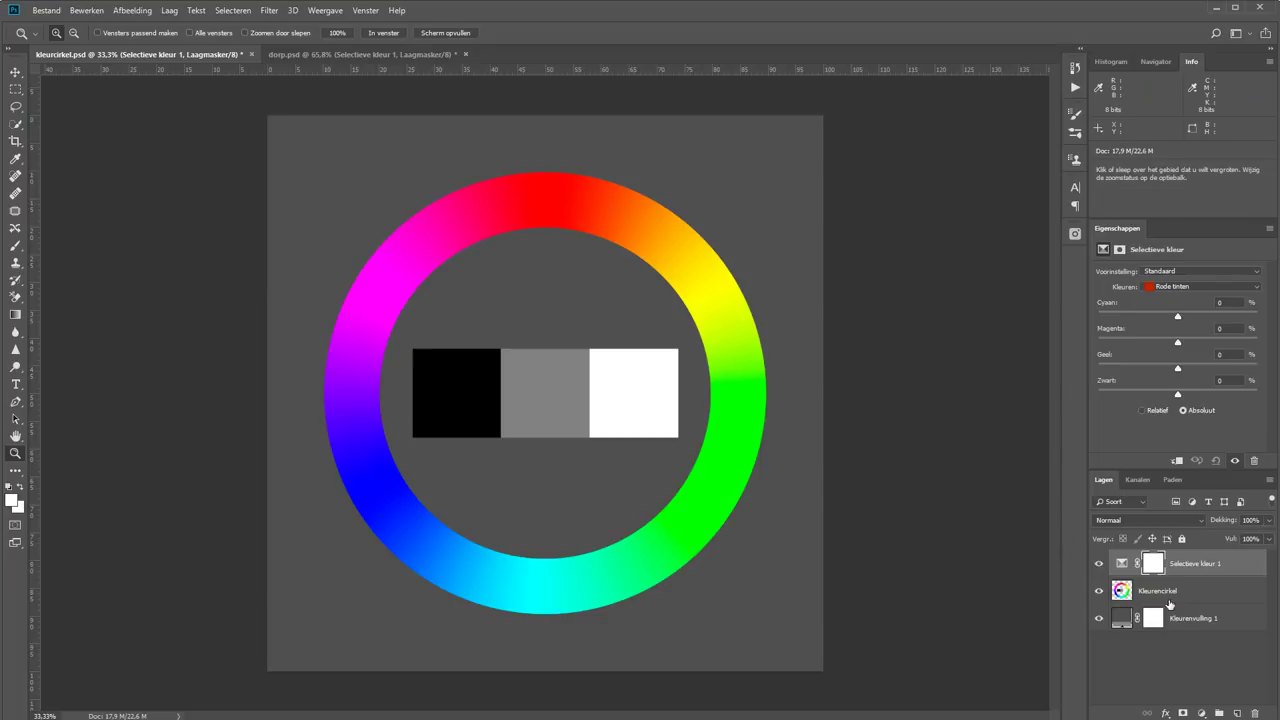
Choose Gele tinten and add magenta to the yellows, pushing it to maximum on dorp.psd.
left_click(1176, 288)
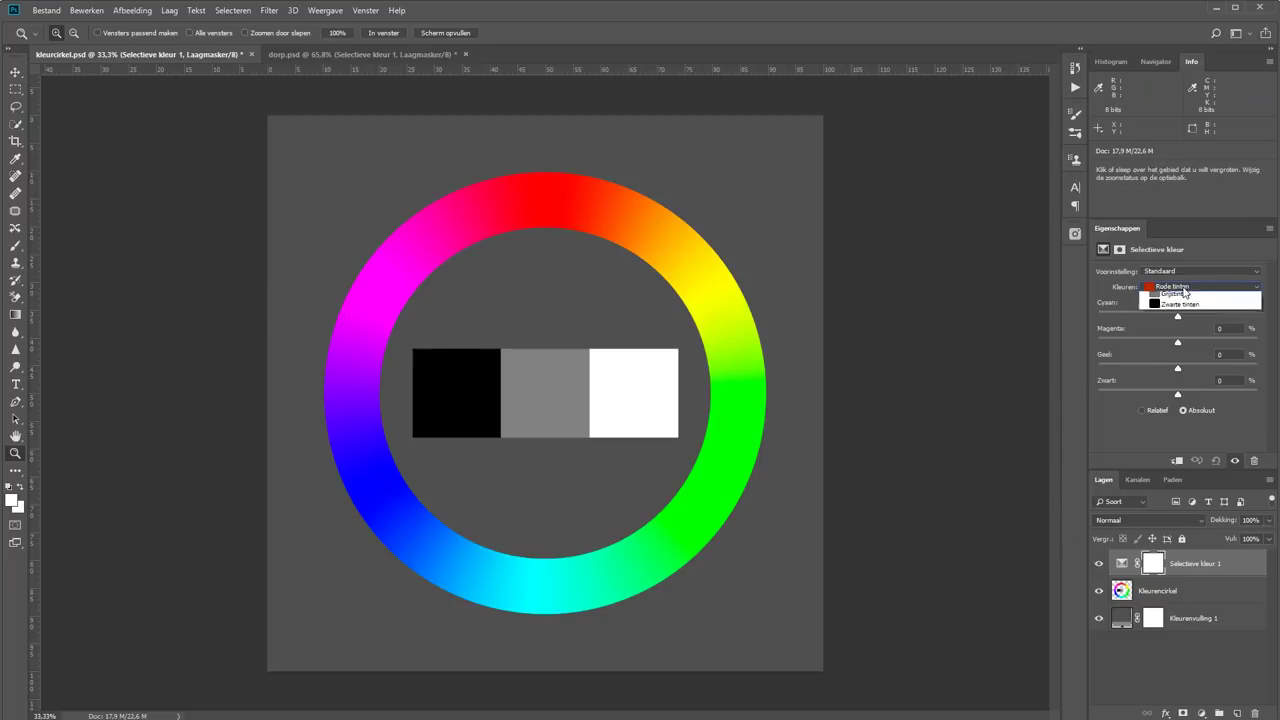
left_click(1178, 318)
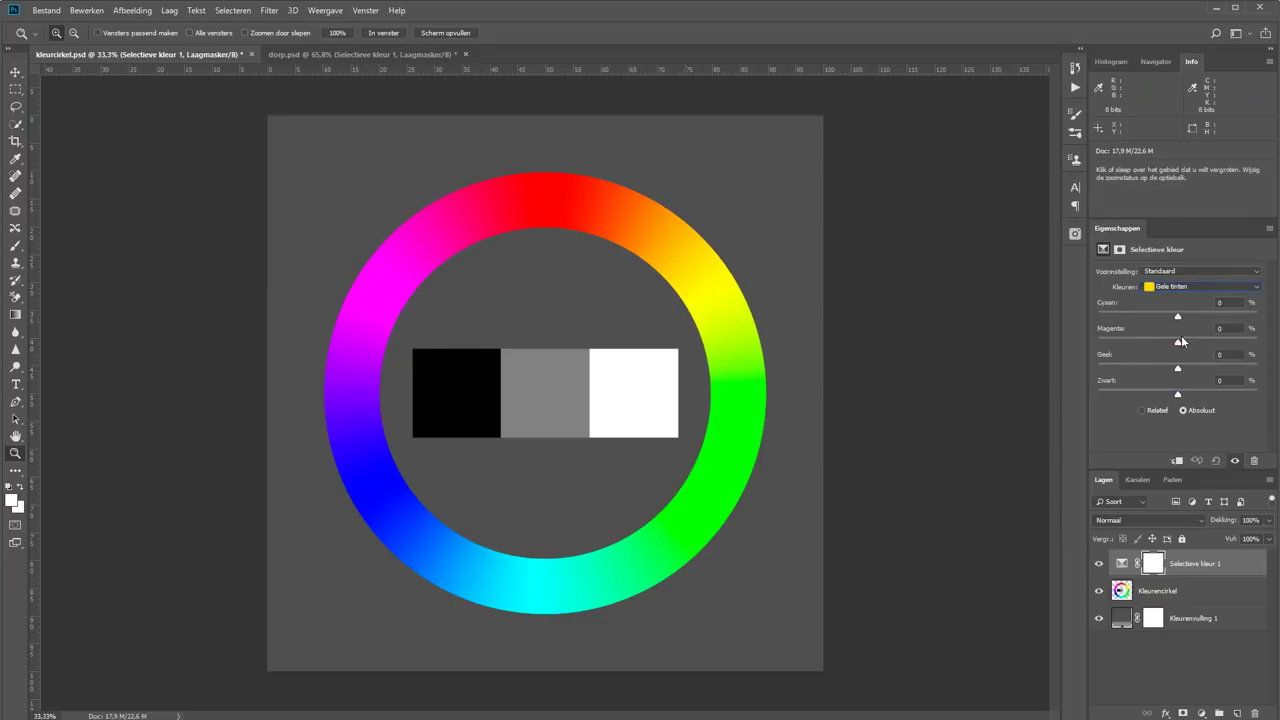
left_click_drag(1178, 342, 1201, 343)
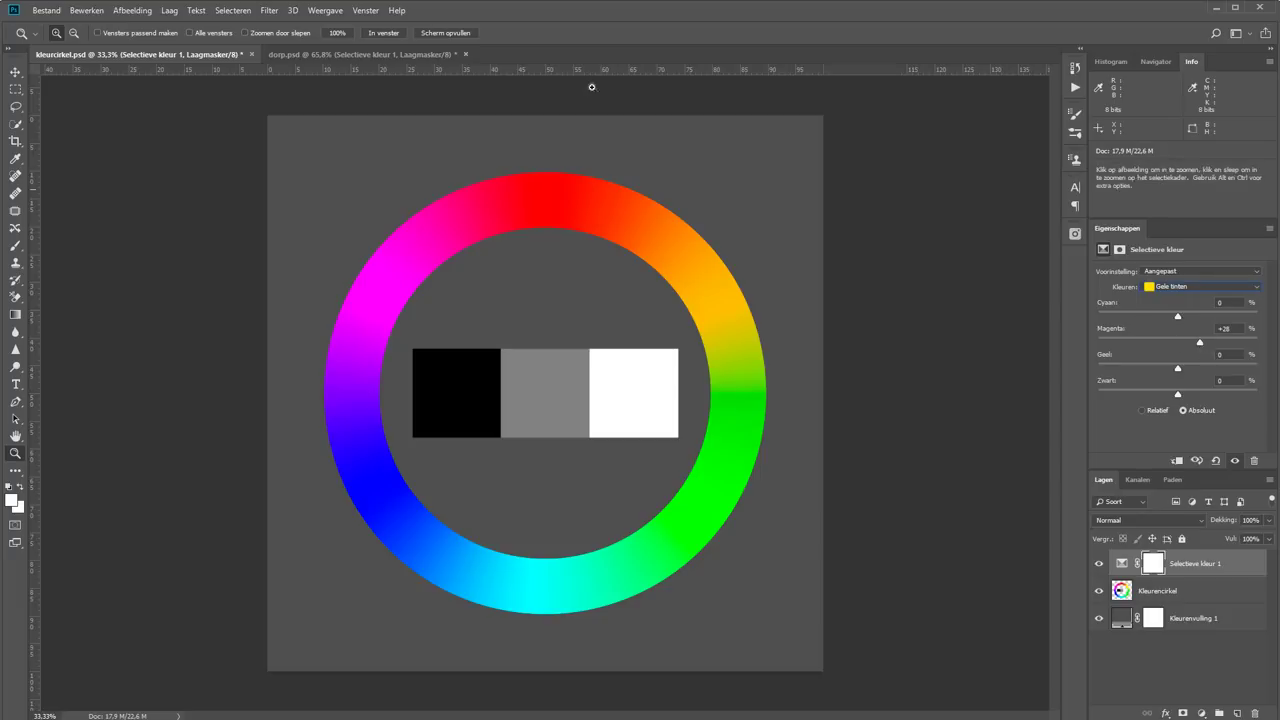
left_click(324, 56)
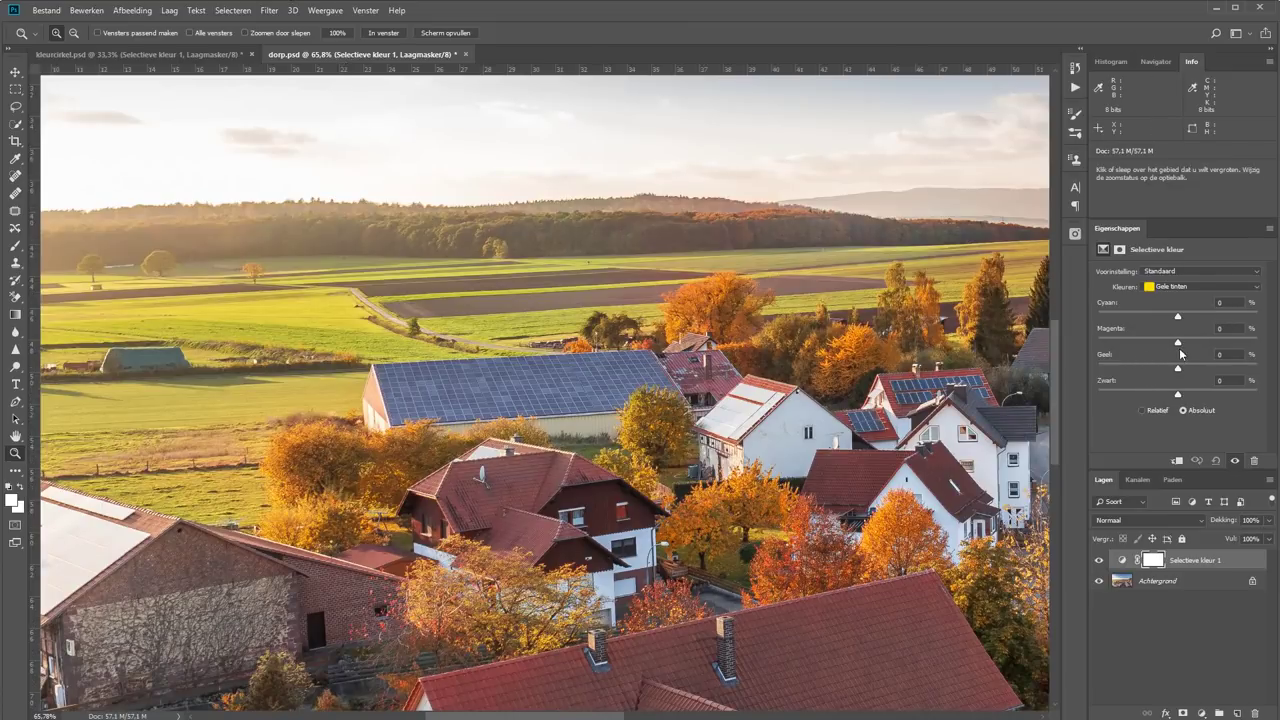
left_click_drag(1177, 341, 1199, 342)
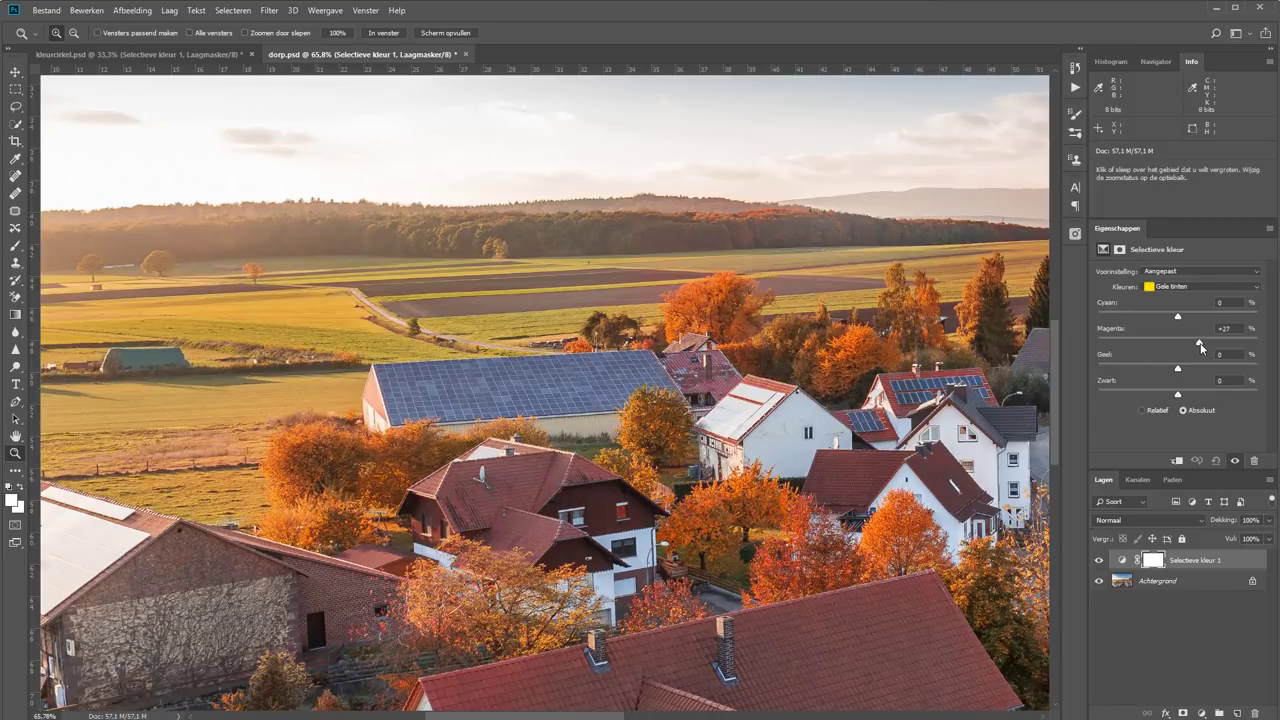
left_click_drag(1201, 342, 1257, 342)
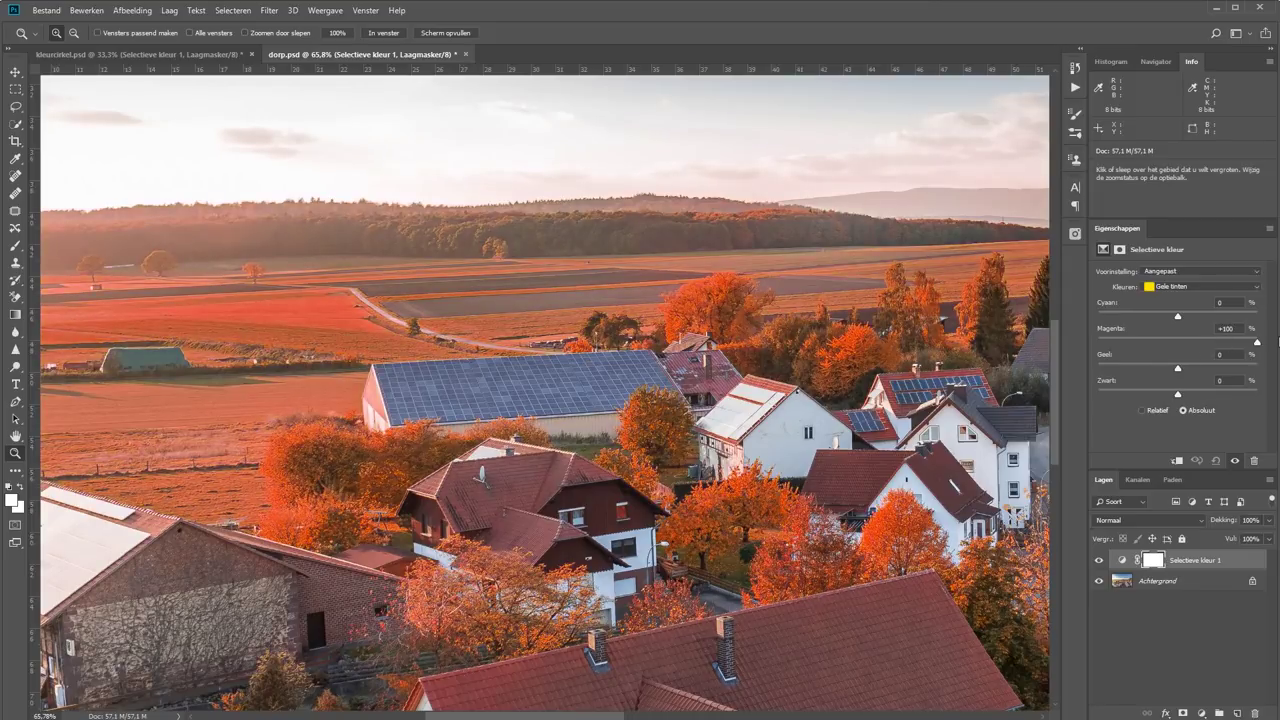
Toggle the adjustment layer's visibility several times to compare the village photo with the original.
left_click(1099, 561)
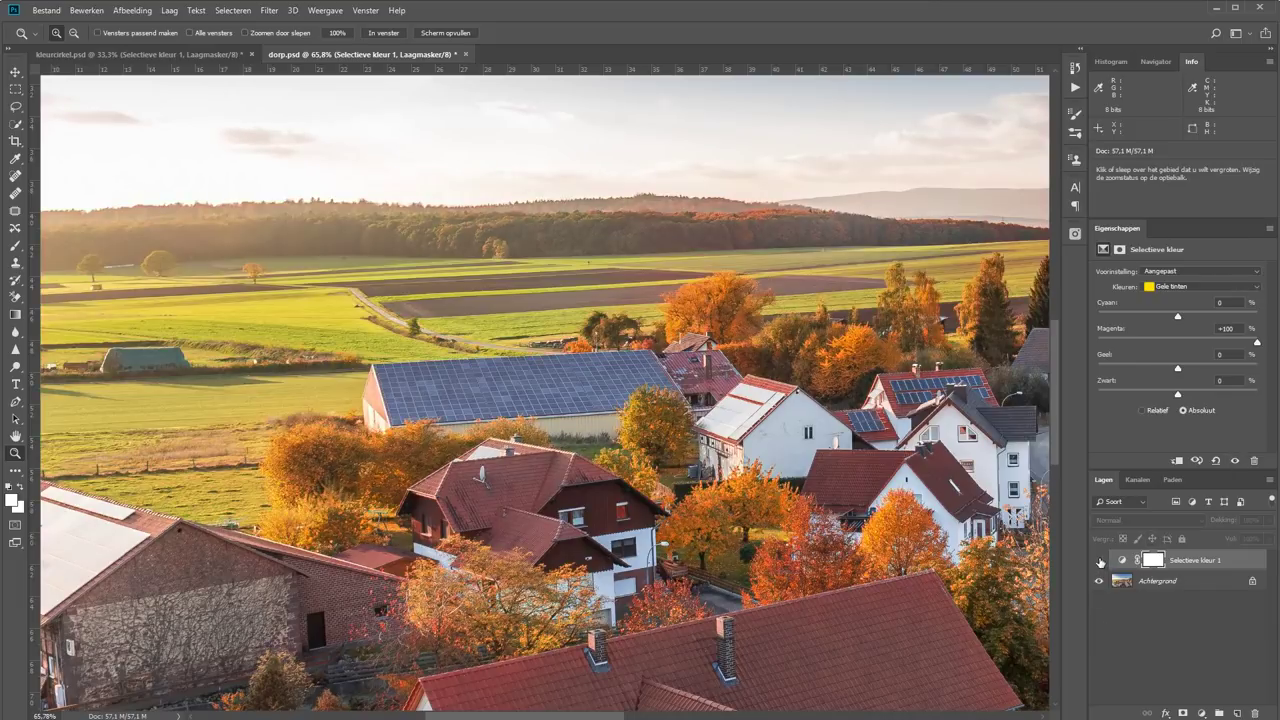
left_click(1100, 562)
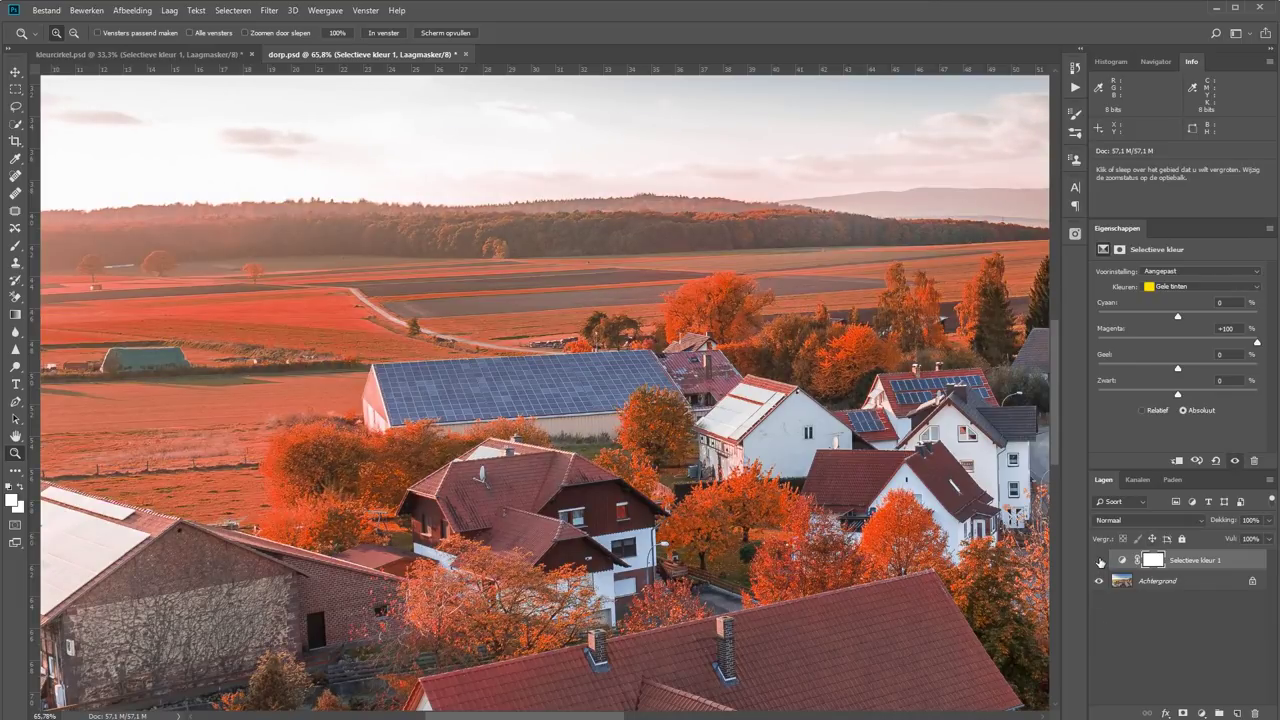
left_click(1100, 562)
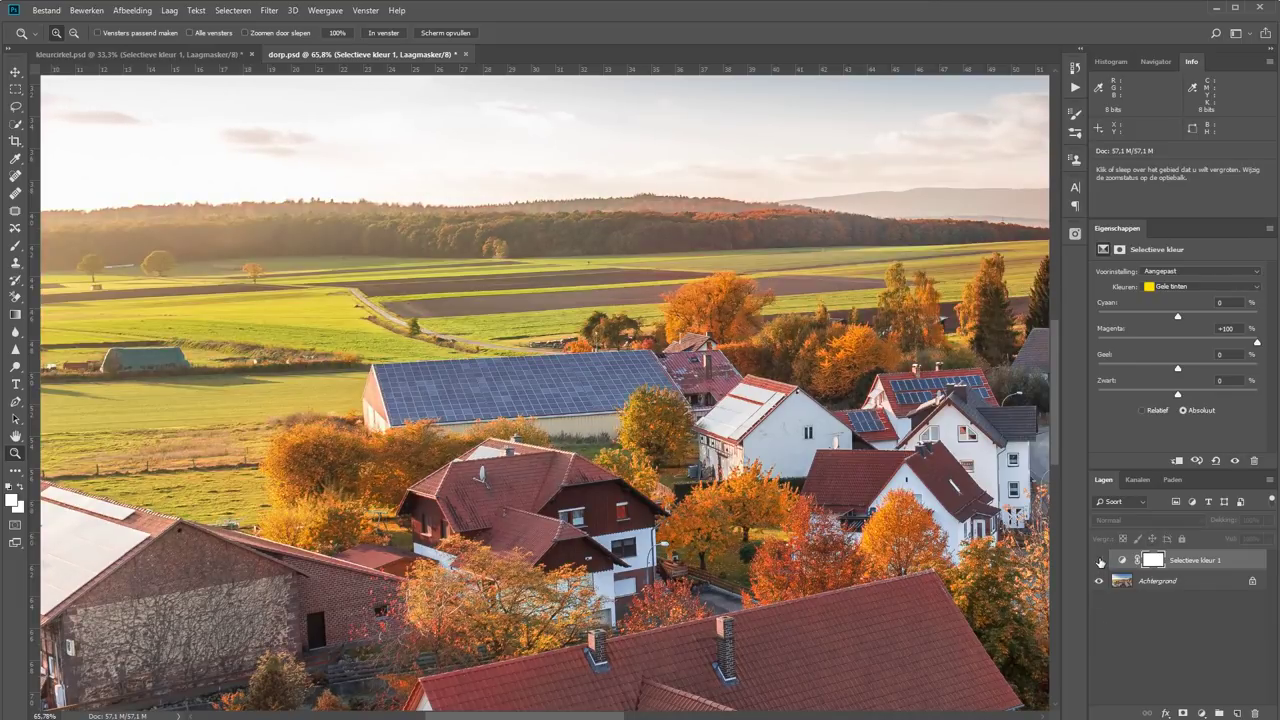
left_click(1100, 562)
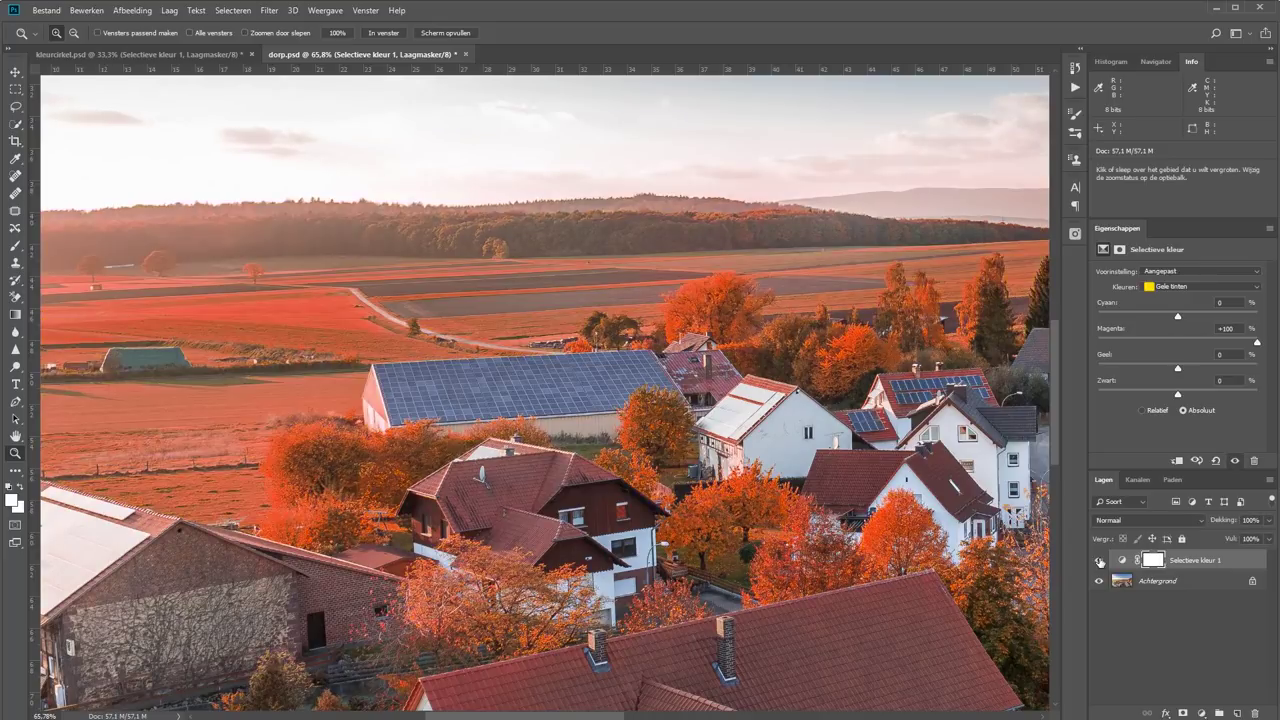
left_click(1100, 562)
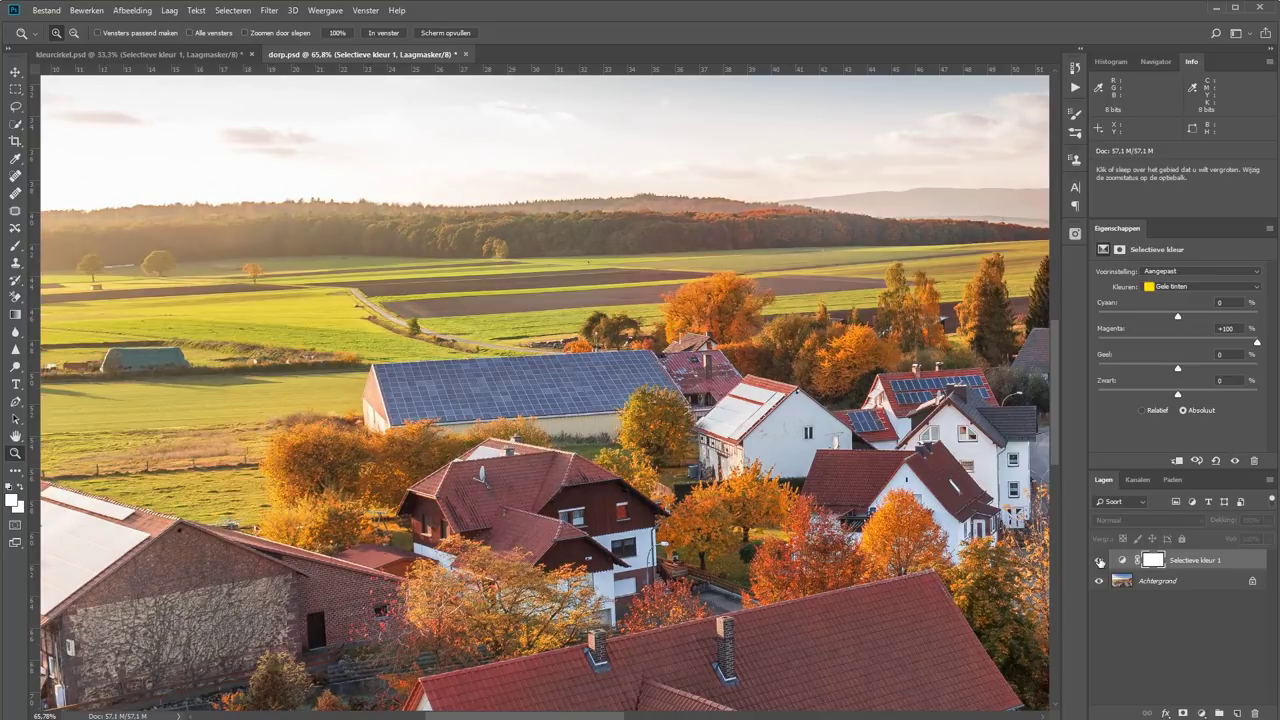
left_click(1100, 562)
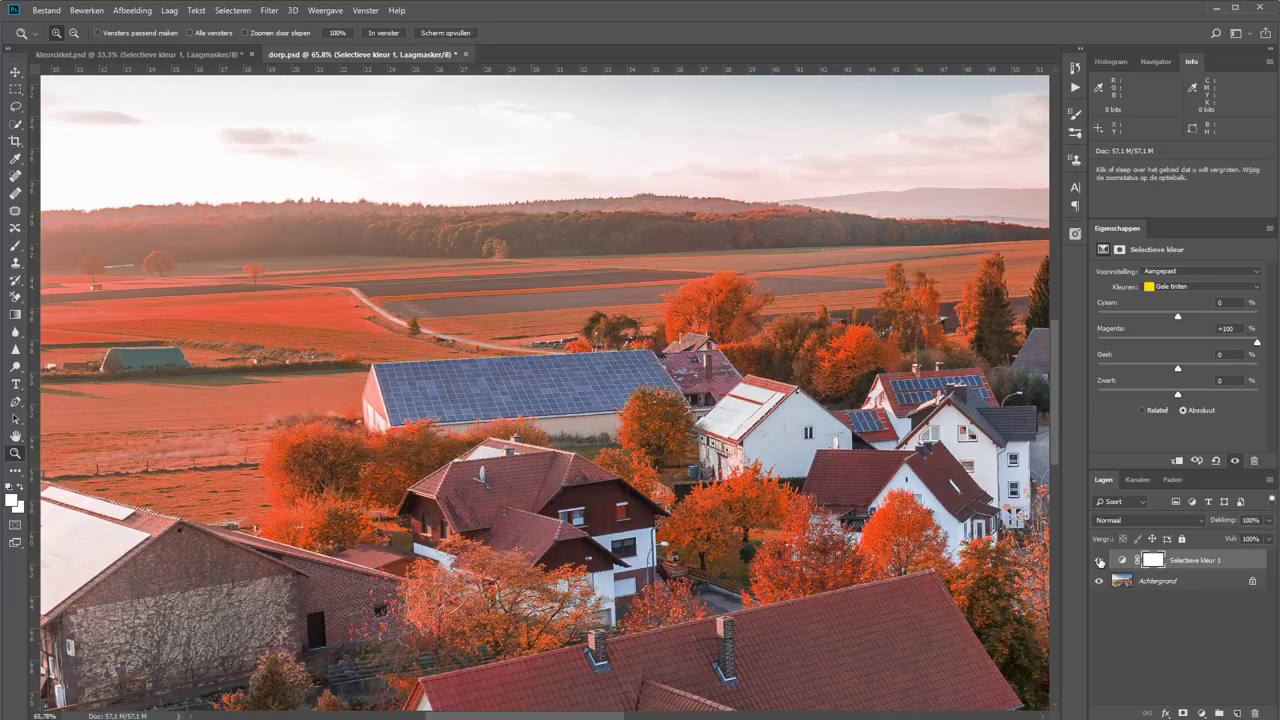
Settle Gele tinten Magenta at +33% and select Groene tinten as the next range.
left_click_drag(1209, 344, 1203, 345)
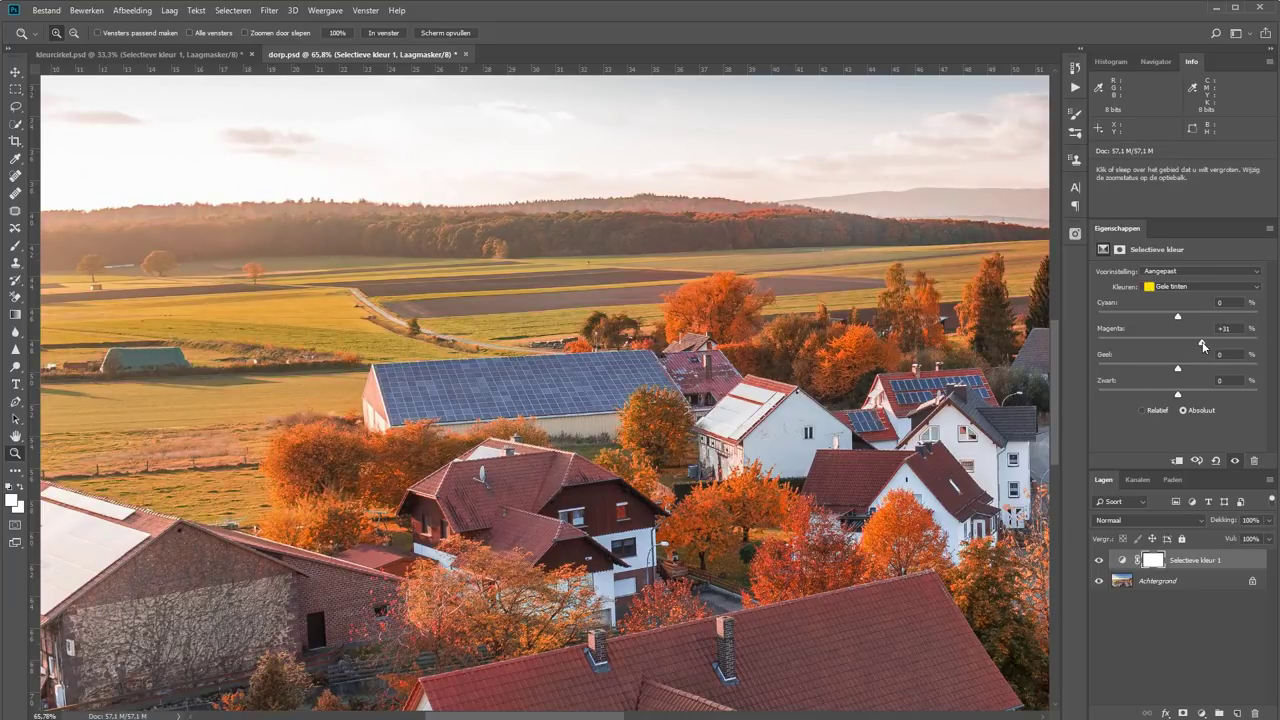
left_click_drag(1203, 345, 1205, 346)
left_click(1168, 290)
left_click(1177, 315)
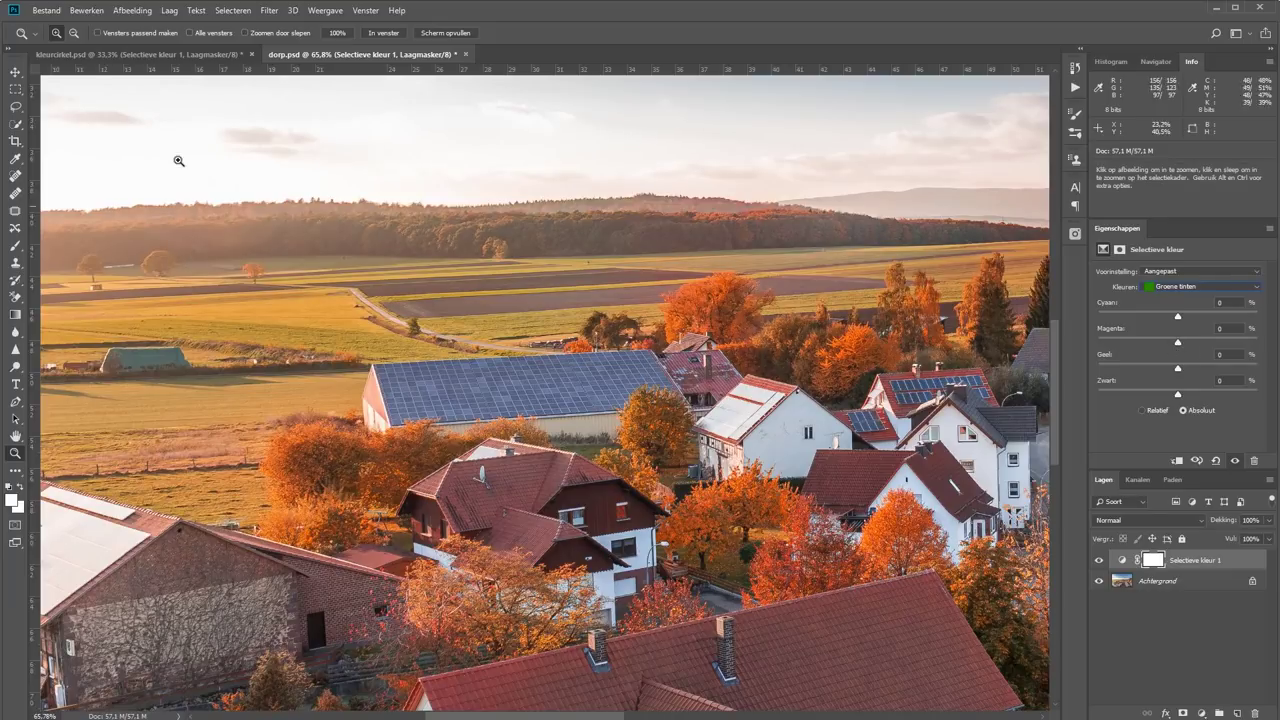
Pull cyan from Groene tinten, testing on the wheel, then set -26% on dorp.psd and fit to window.
left_click(190, 55)
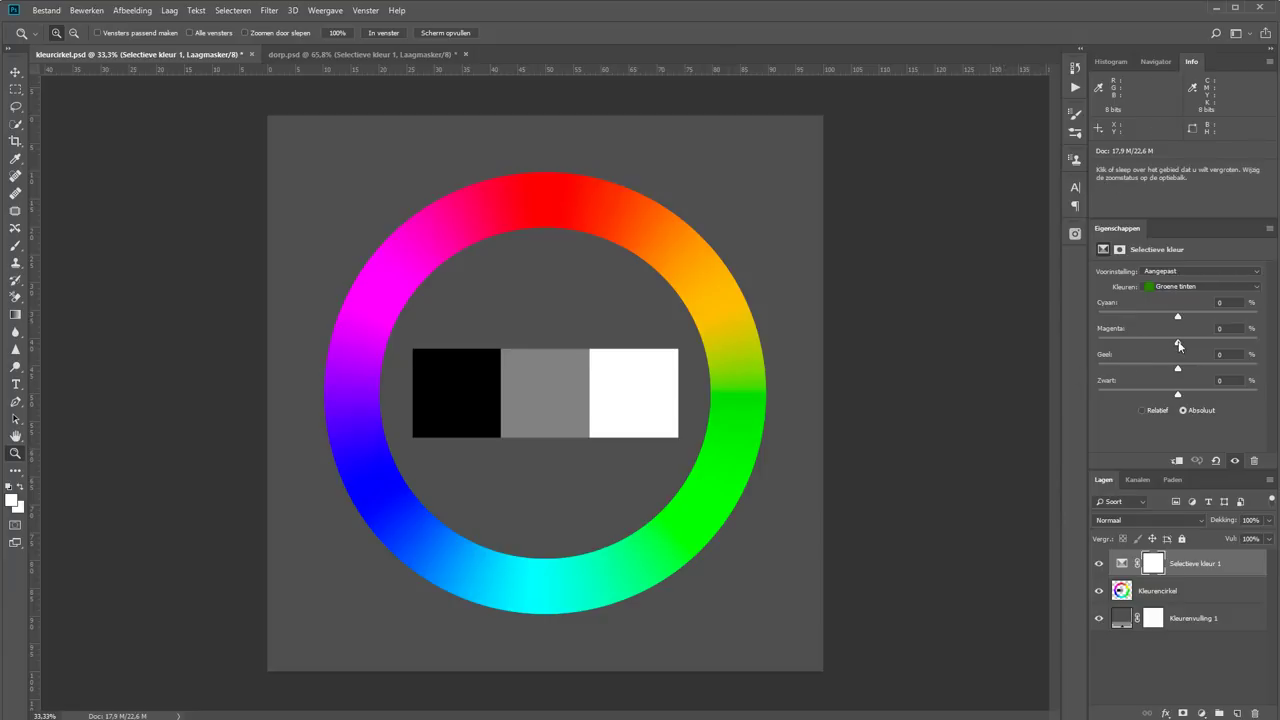
left_click_drag(1177, 318, 1109, 335)
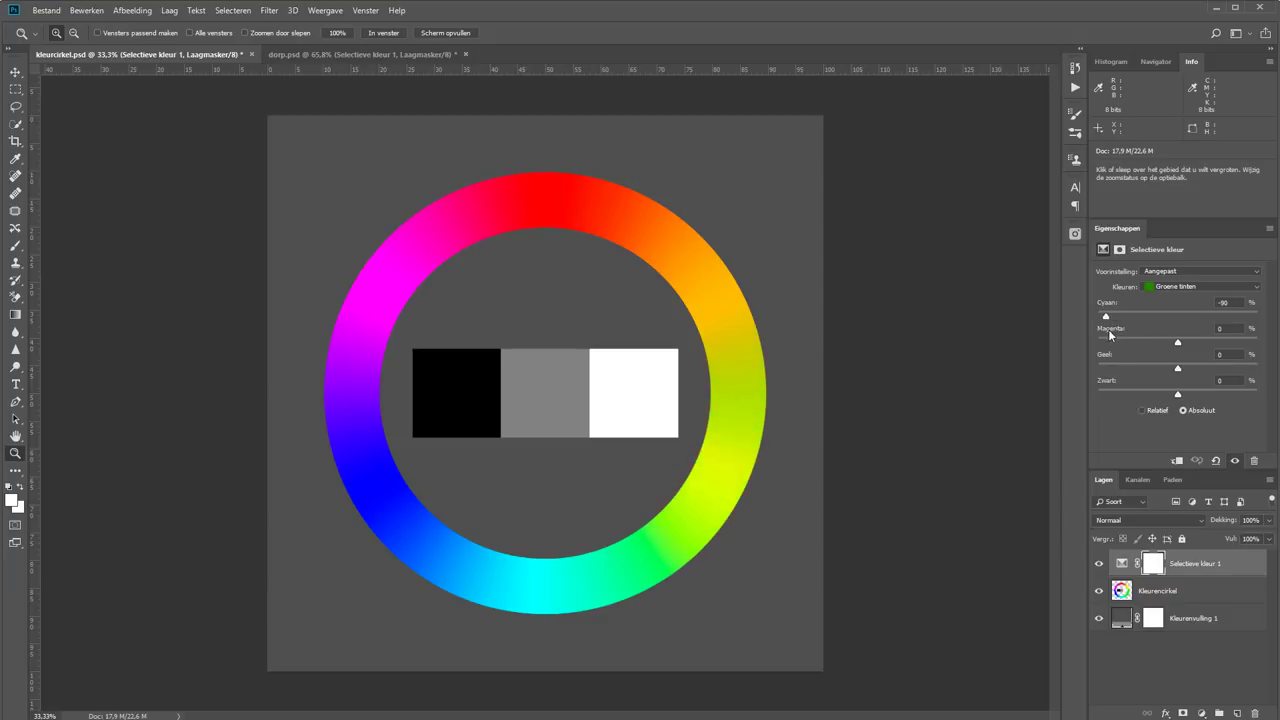
key("ctrl+Tab")
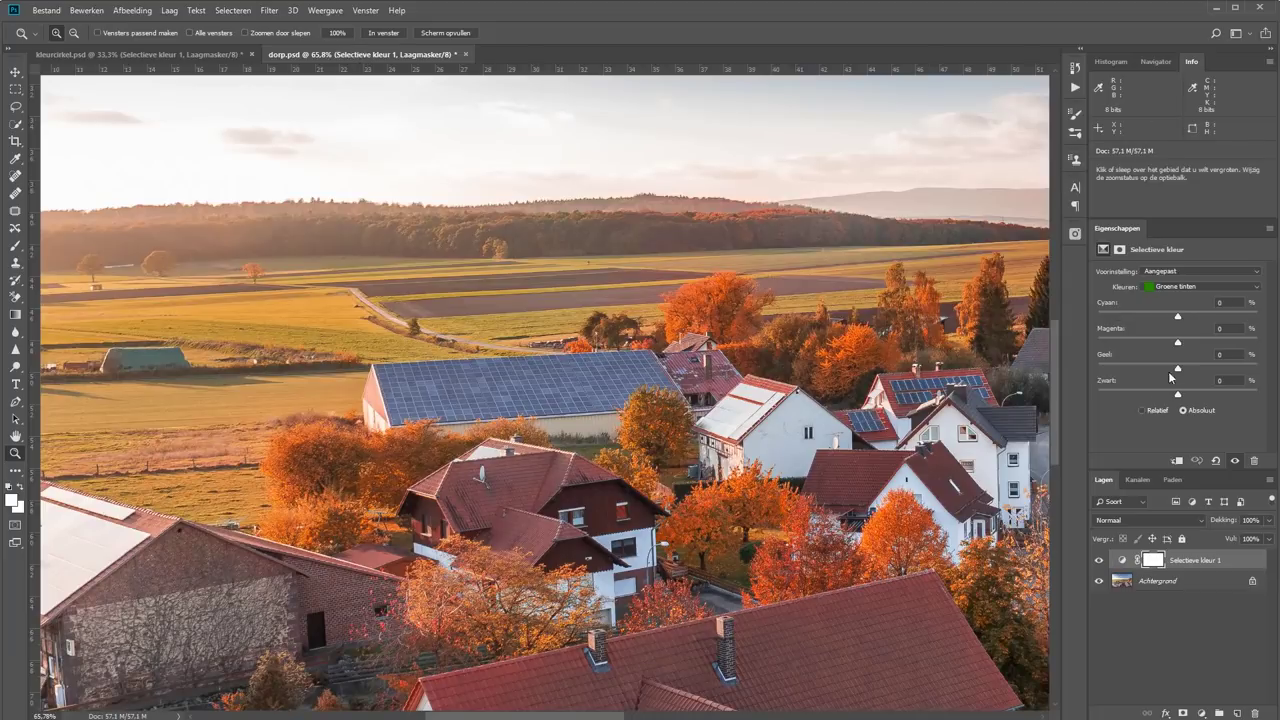
left_click_drag(1178, 318, 1137, 321)
left_click(383, 33)
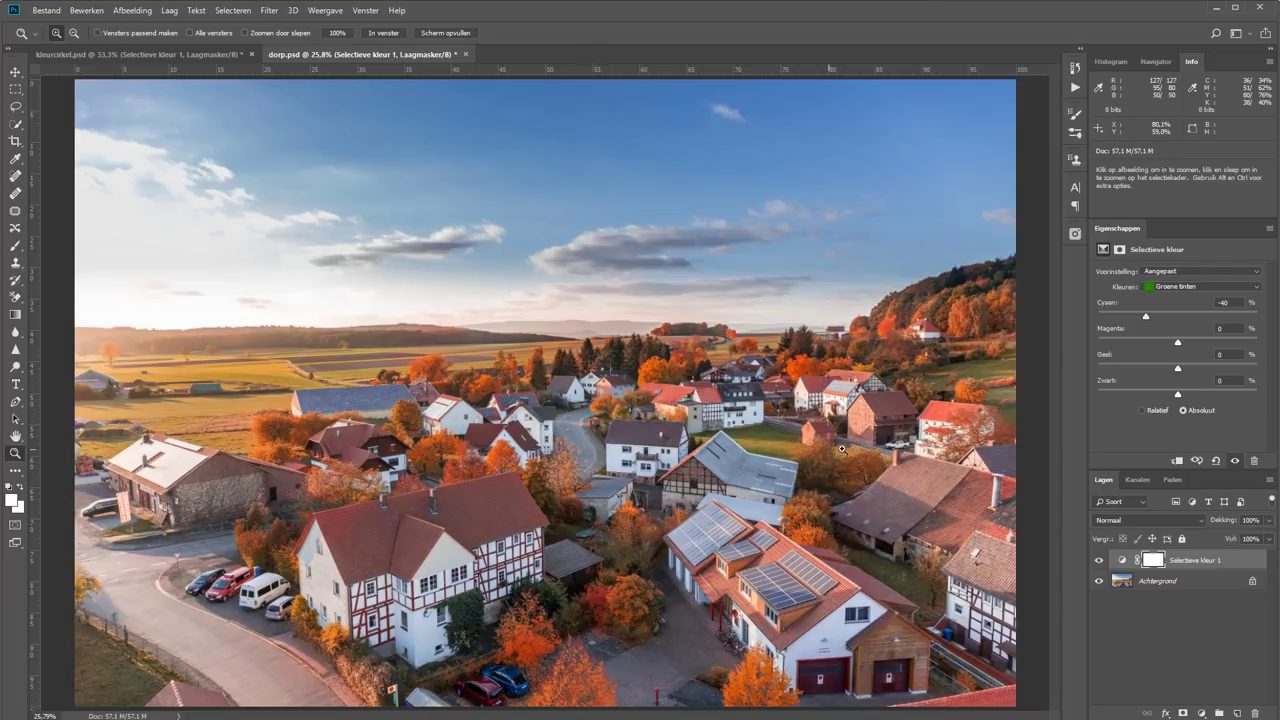
Switch Selectieve kleur 1 to Gele tinten (Magenta +25%) and toggle the layer to compare.
left_click(1163, 290)
left_click(1168, 312)
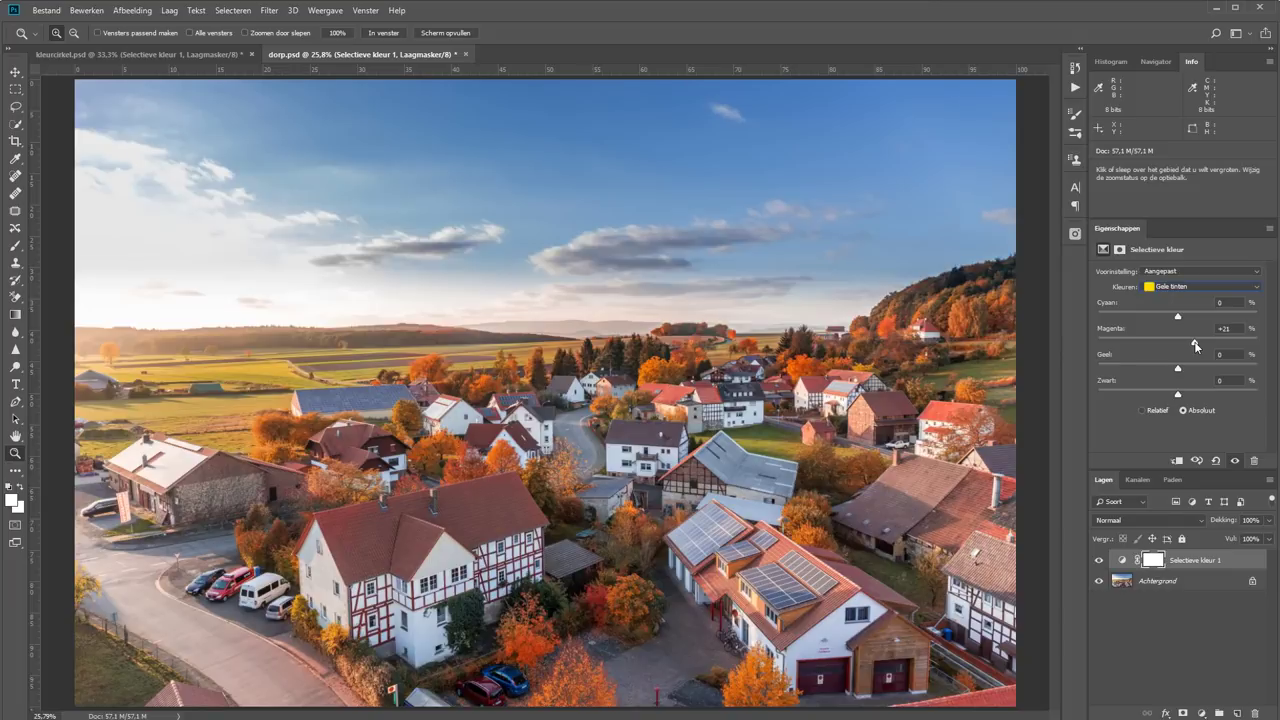
left_click(1100, 562)
left_click(1100, 562)
left_click(1100, 562)
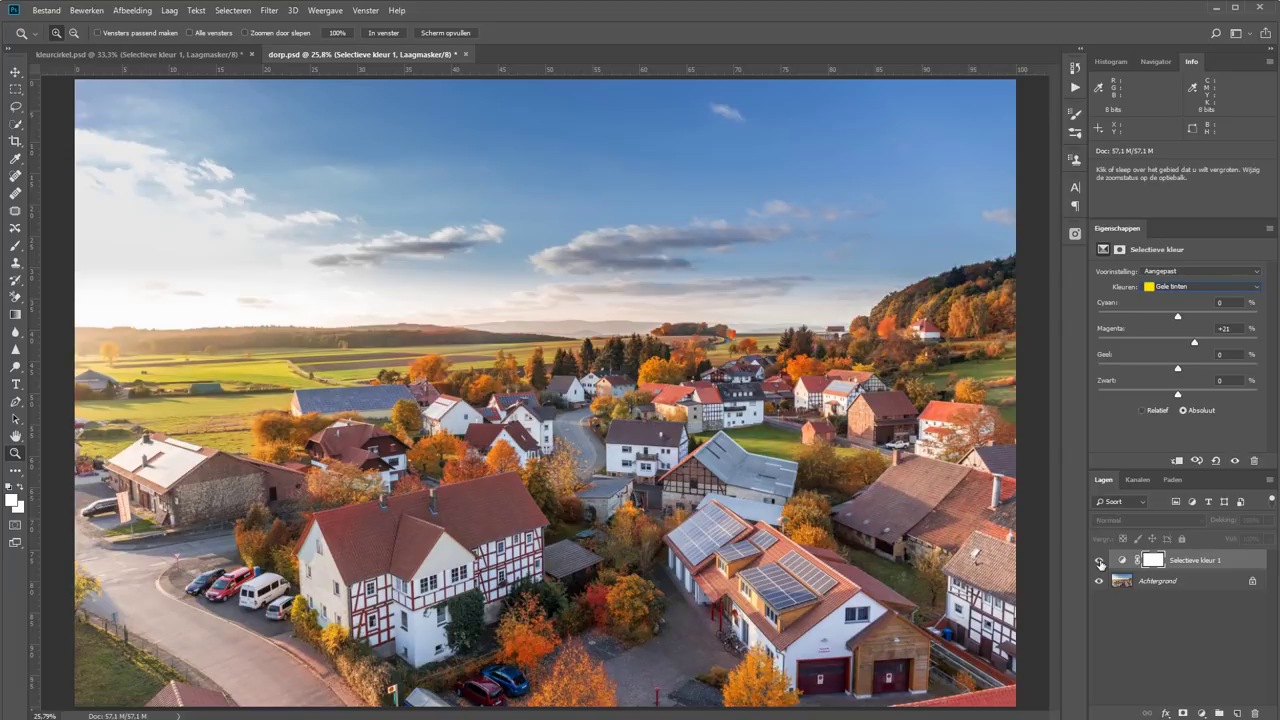
left_click(1100, 562)
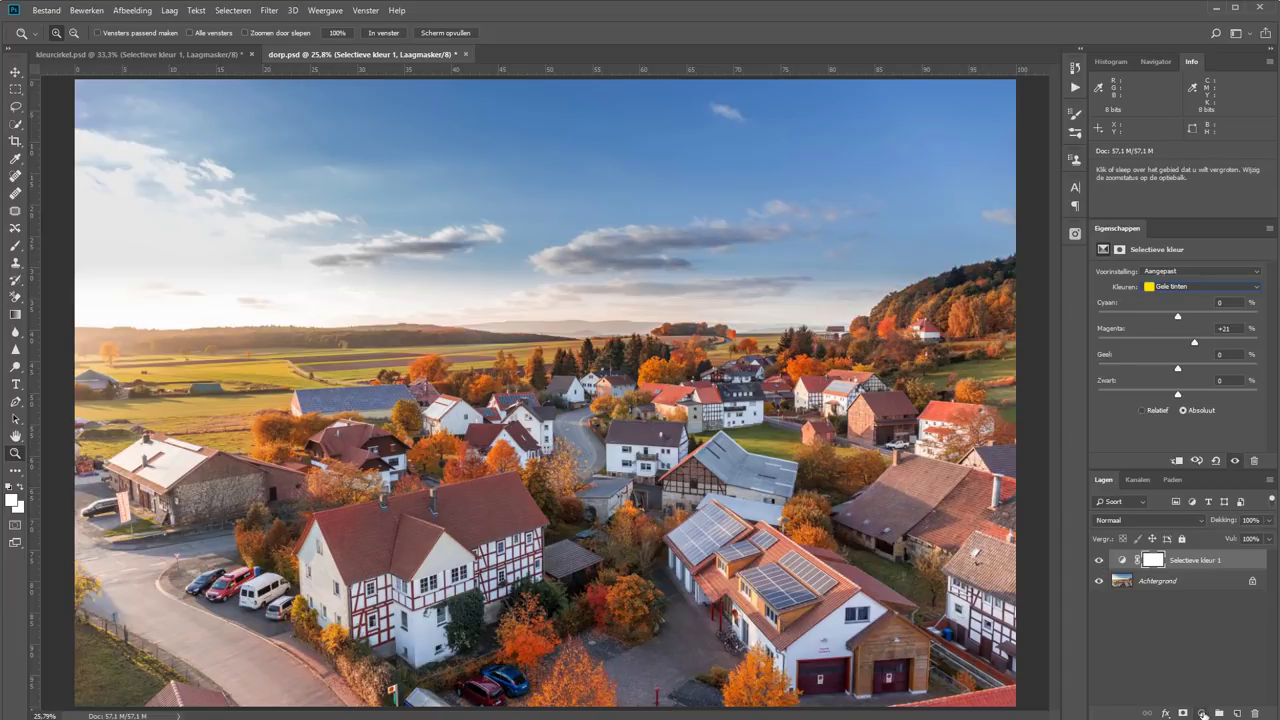
Add a Selectieve kleur 2 layer, browse its colour ranges, and briefly view kleurcirkel.psd.
left_click(1203, 714)
left_click(1203, 704)
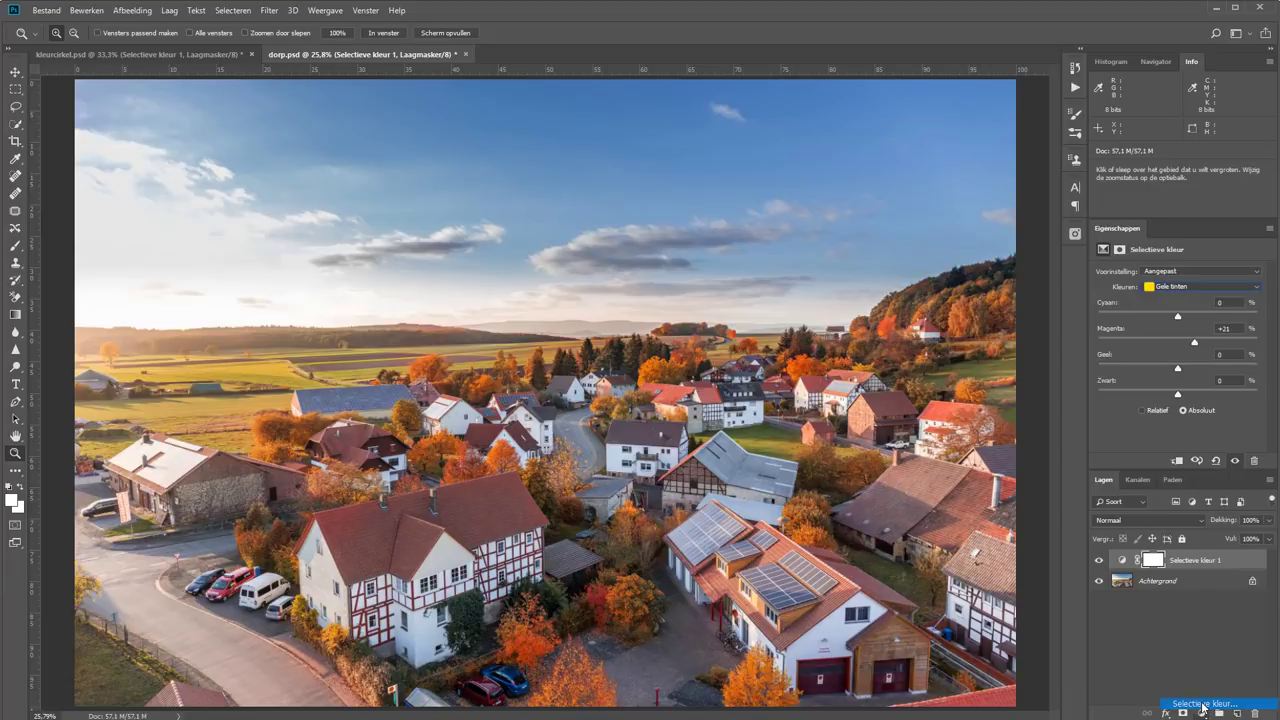
left_click(1170, 287)
left_click(1176, 345)
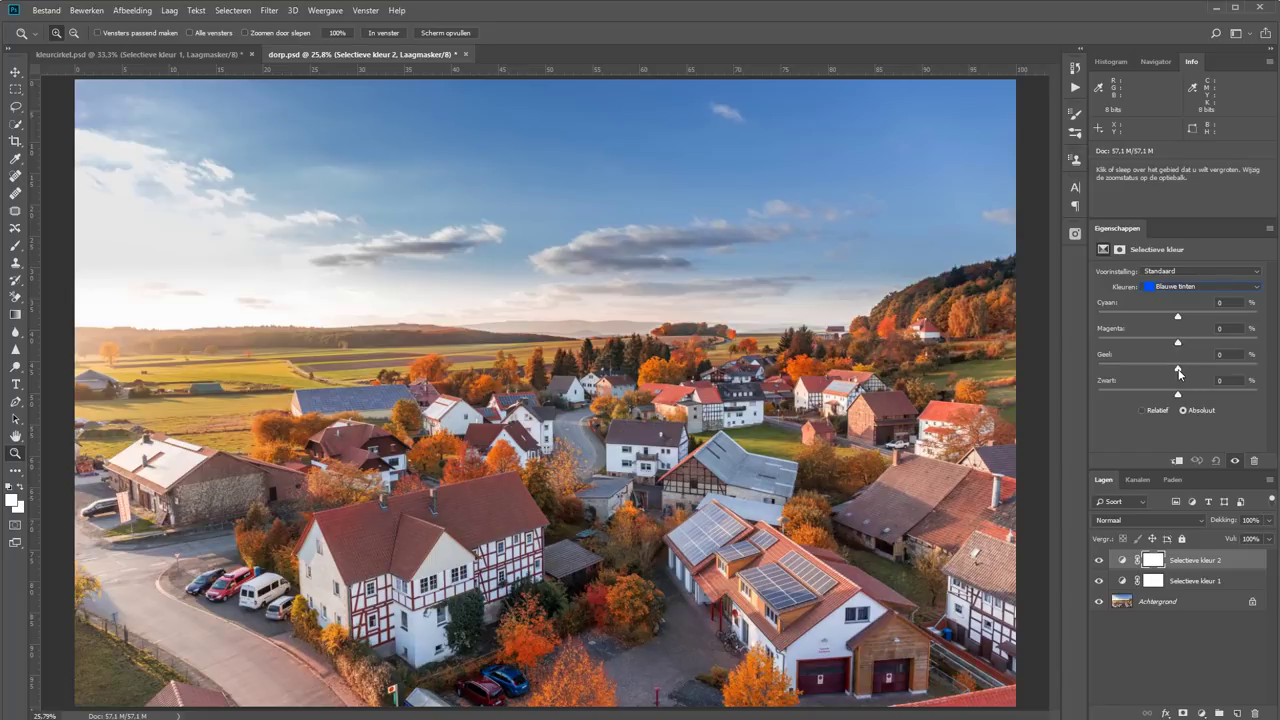
left_click(172, 55)
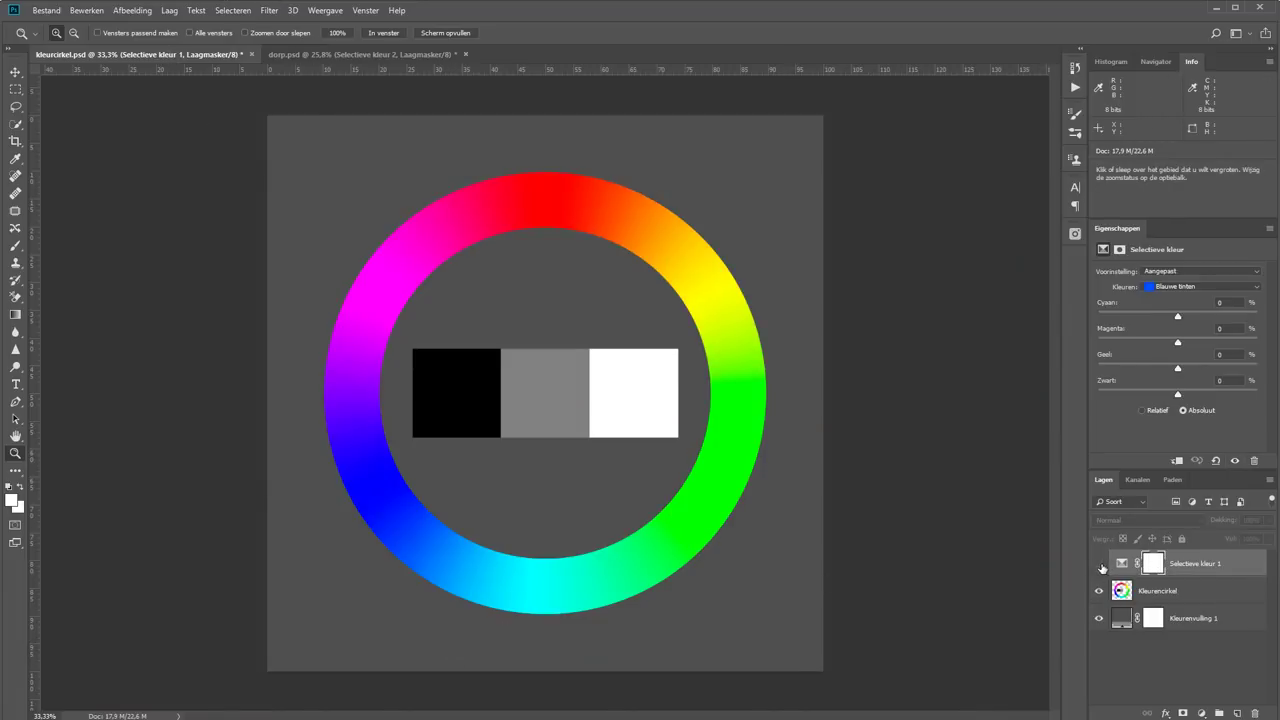
key("ctrl+Tab")
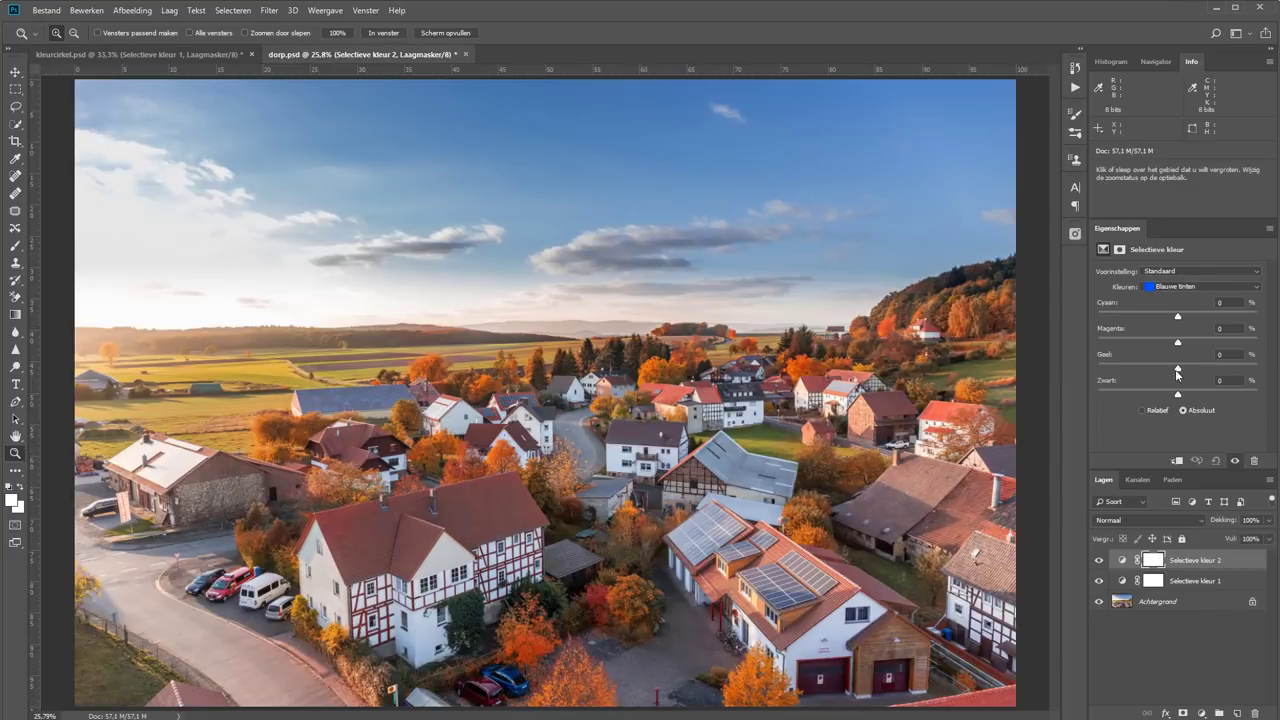
Set Geel to -100% for both Blauwe tinten and Cyaan tinten in Selectieve kleur 2.
mouse_move(1177, 369)
left_mouse_down()
mouse_move(1097, 370)
mouse_move(1108, 369)
mouse_move(1082, 388)
left_mouse_up()
left_click(1189, 288)
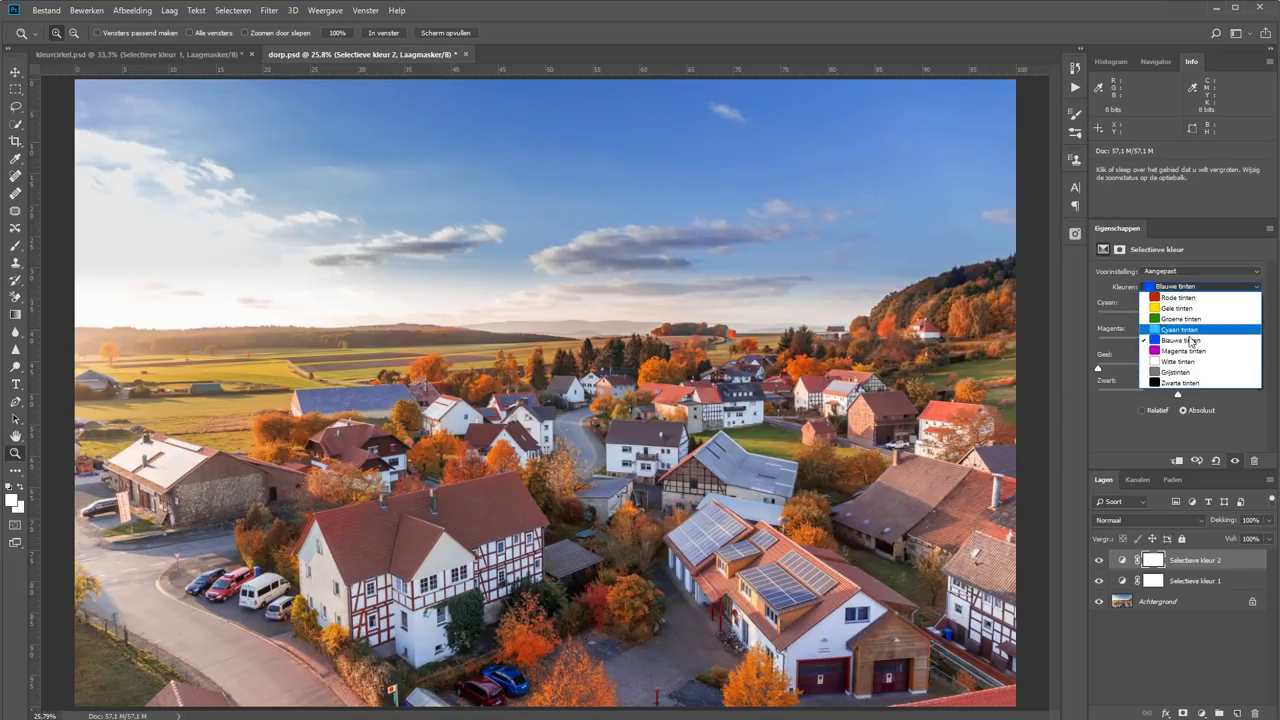
left_click(1185, 330)
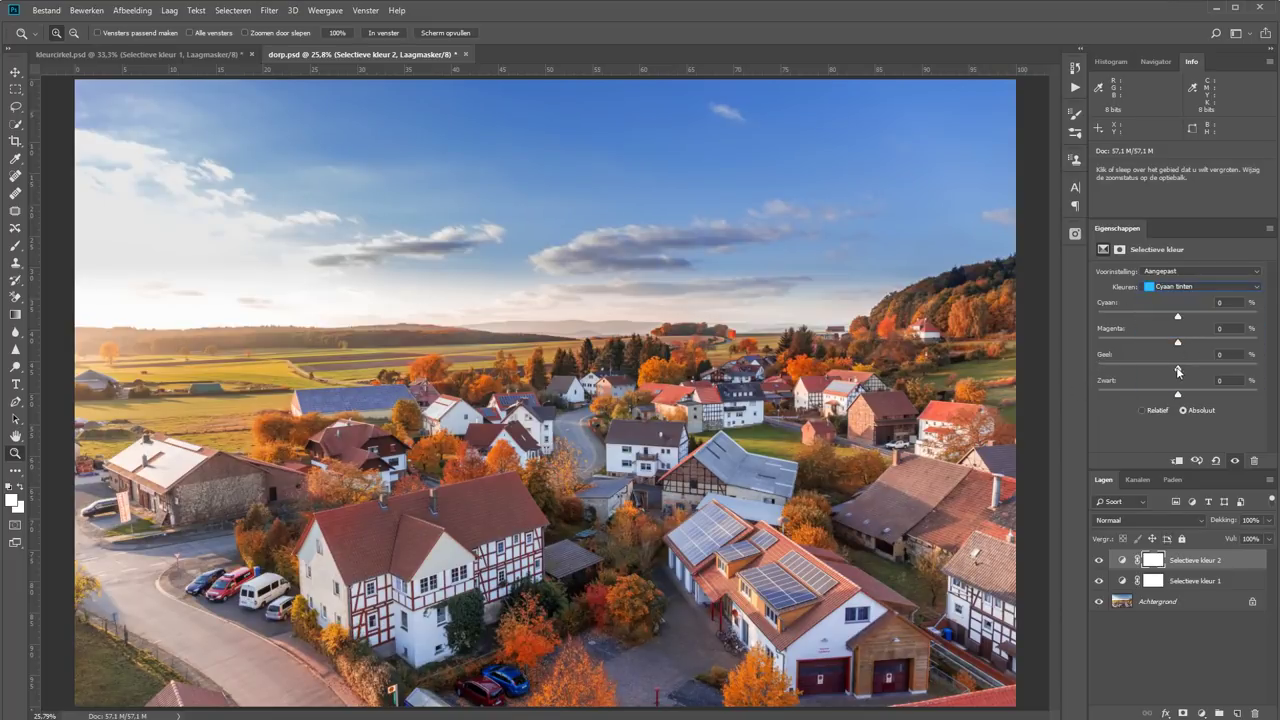
left_click_drag(1177, 370, 1060, 373)
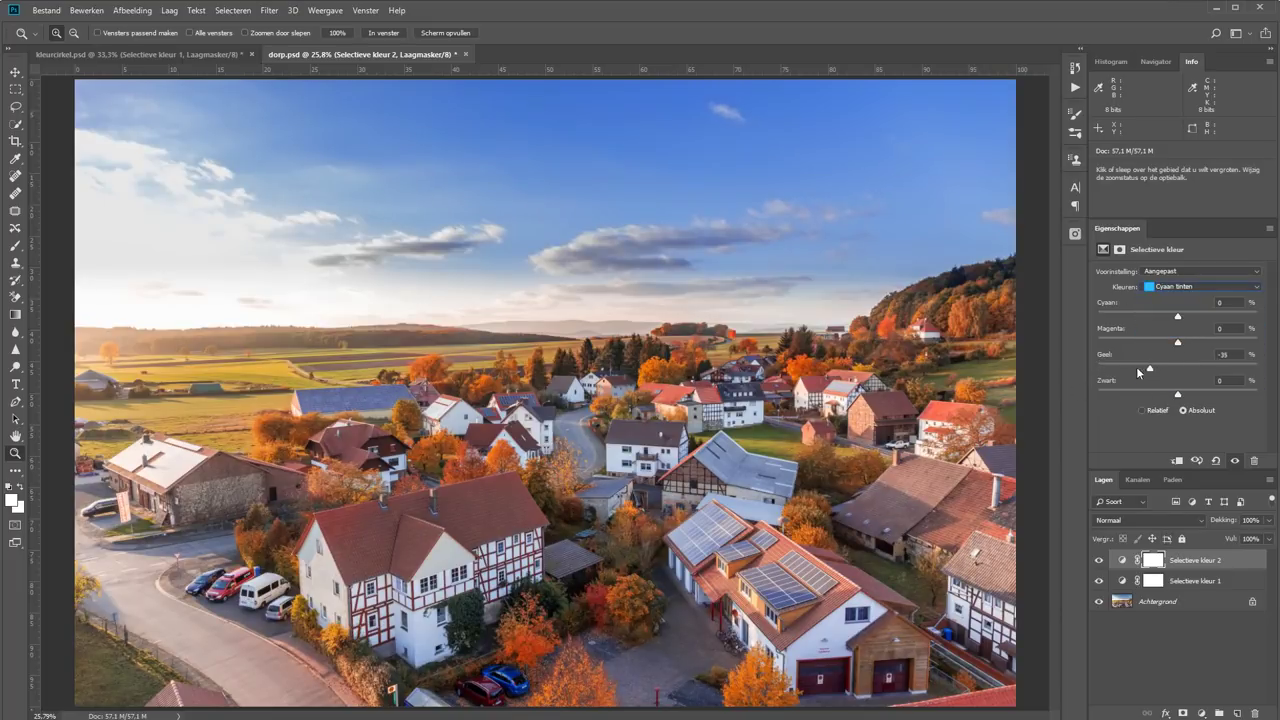
Toggle Selectieve kleur 2 off and on repeatedly to compare the blue car.
left_click(1099, 561)
left_click(1099, 561)
left_click(1099, 561)
left_click(1099, 561)
left_click(1099, 561)
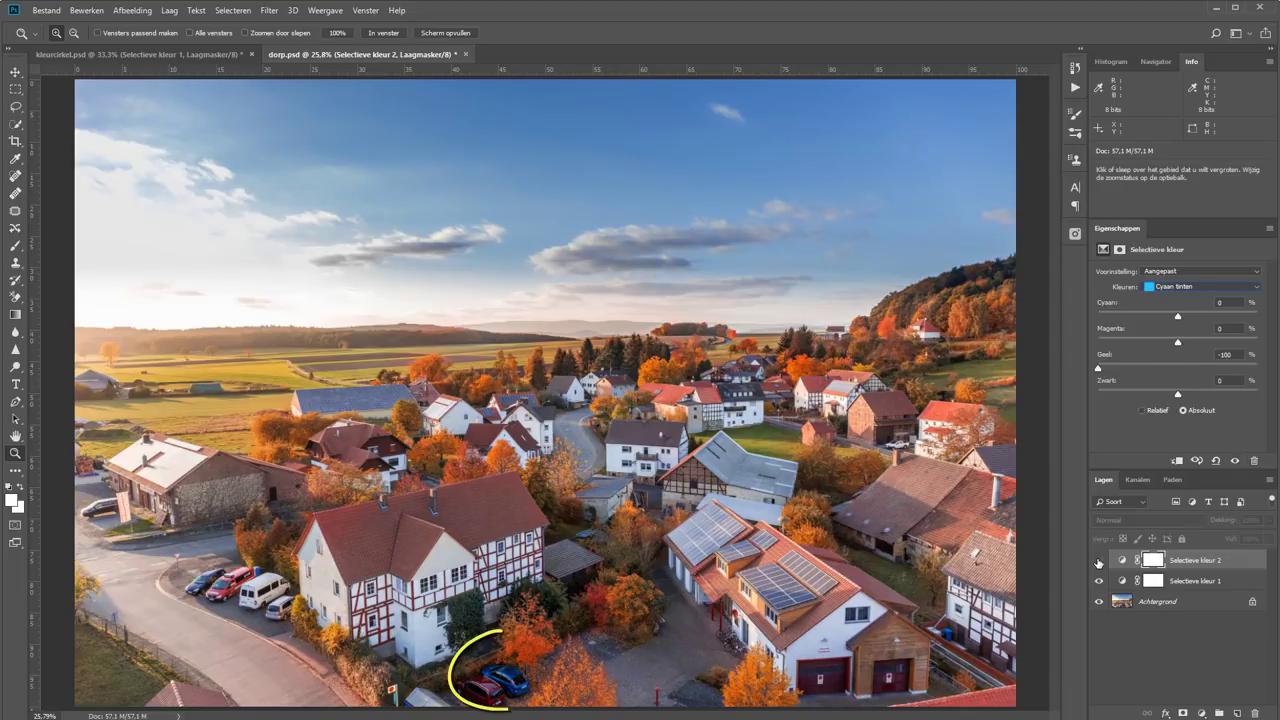
left_click(1099, 561)
Select the Brush tool at 174 px with black as the foreground colour.
key("b")
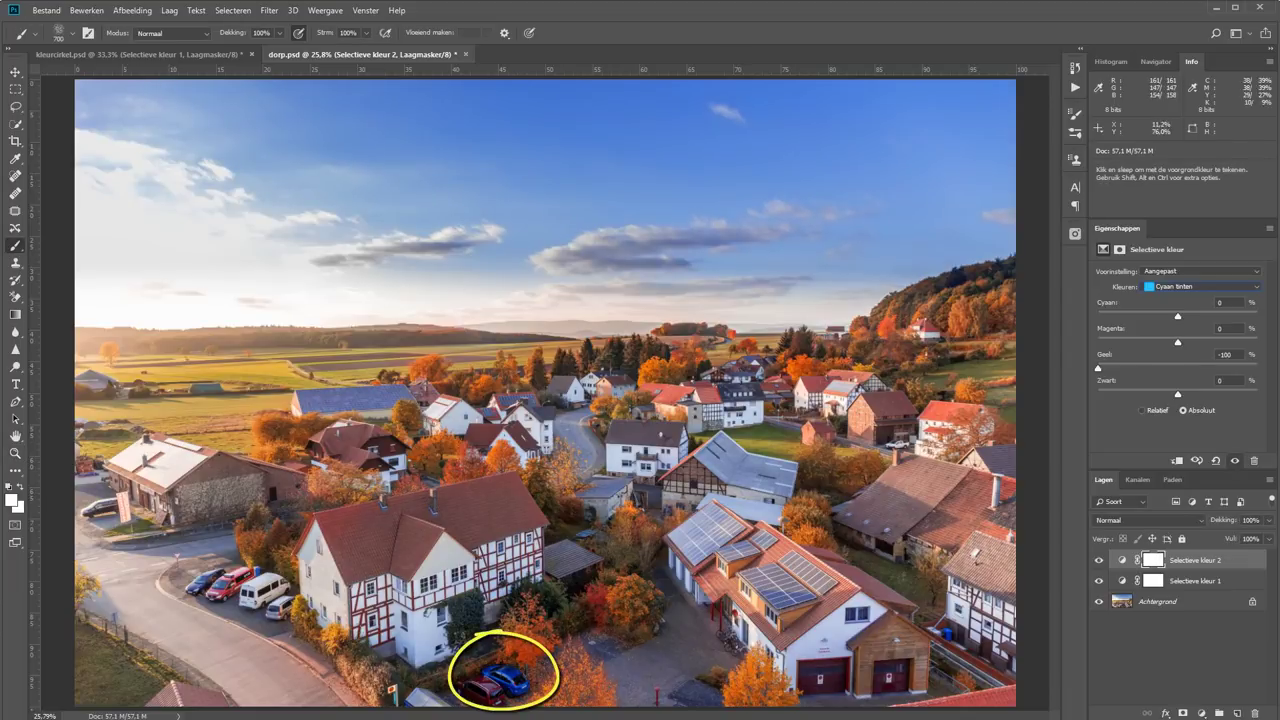
left_click(69, 36)
left_click(69, 36)
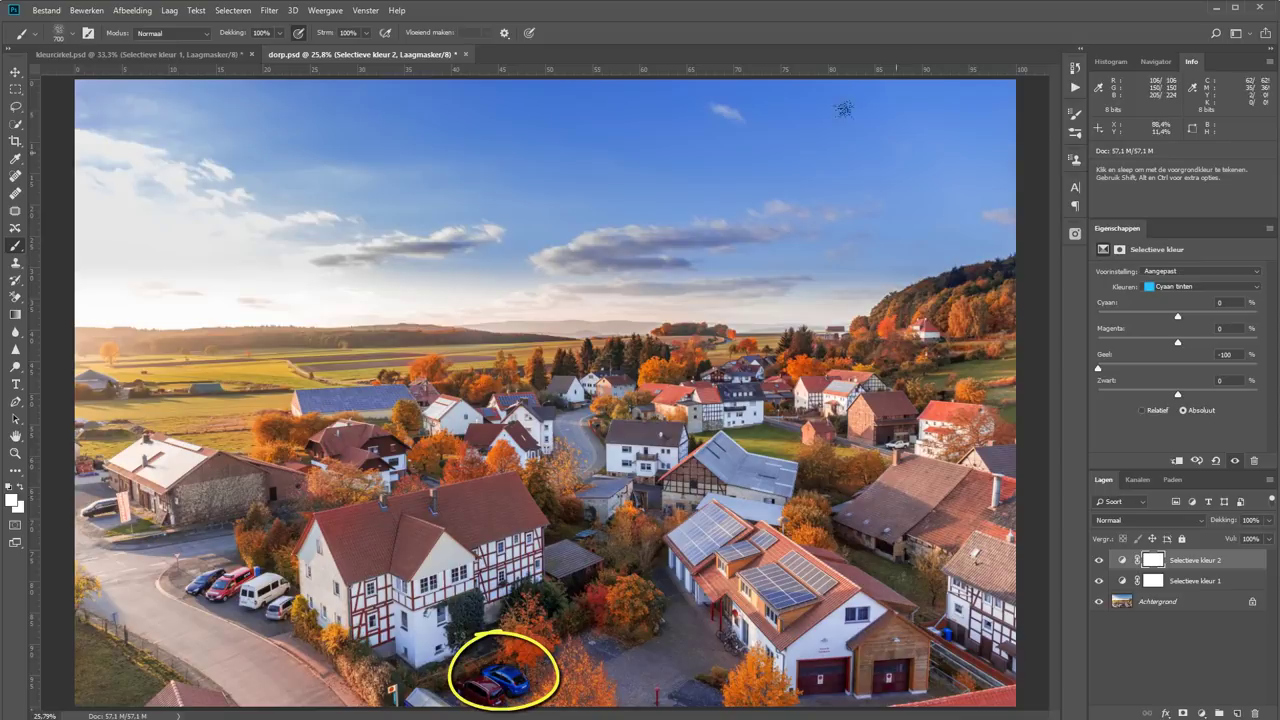
left_click(1075, 114)
left_click(871, 134)
left_click(1075, 114)
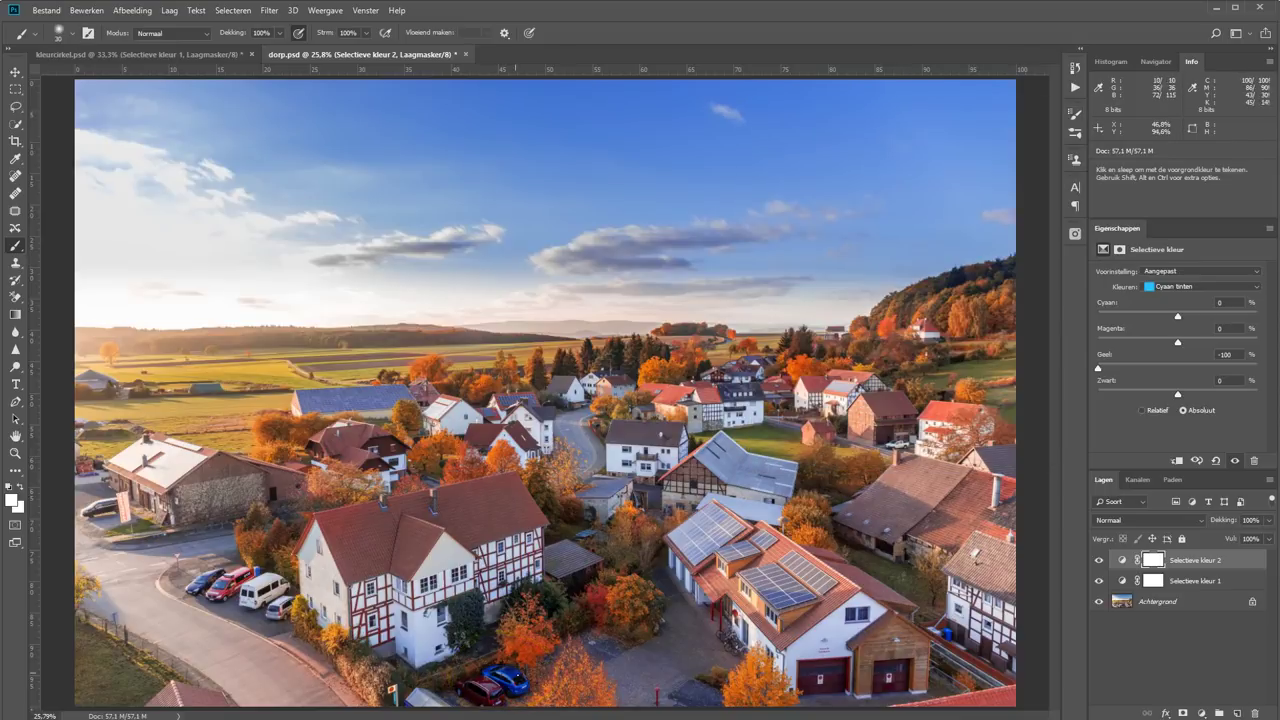
right_click(525, 547)
left_click(667, 630)
key("Return")
key("x")
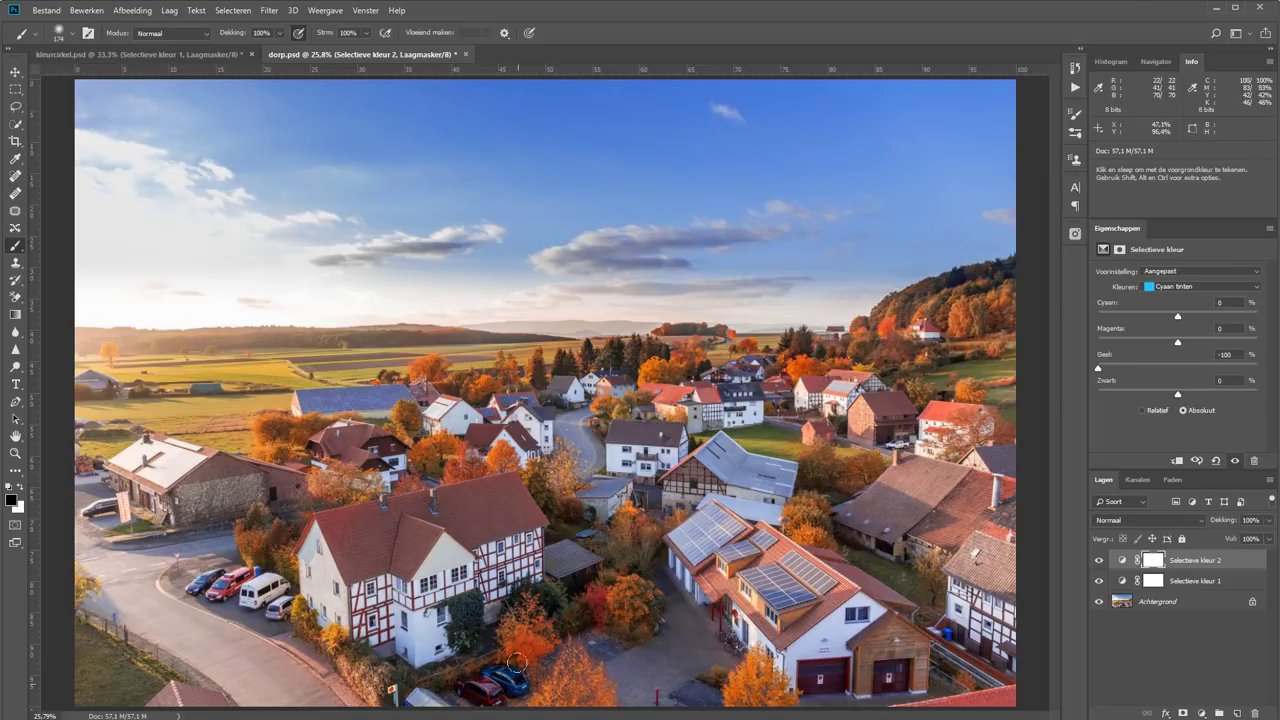
Toggle Selectieve kleur 2 off and on to compare, leaving it visible.
left_click(1100, 561)
left_click(1100, 561)
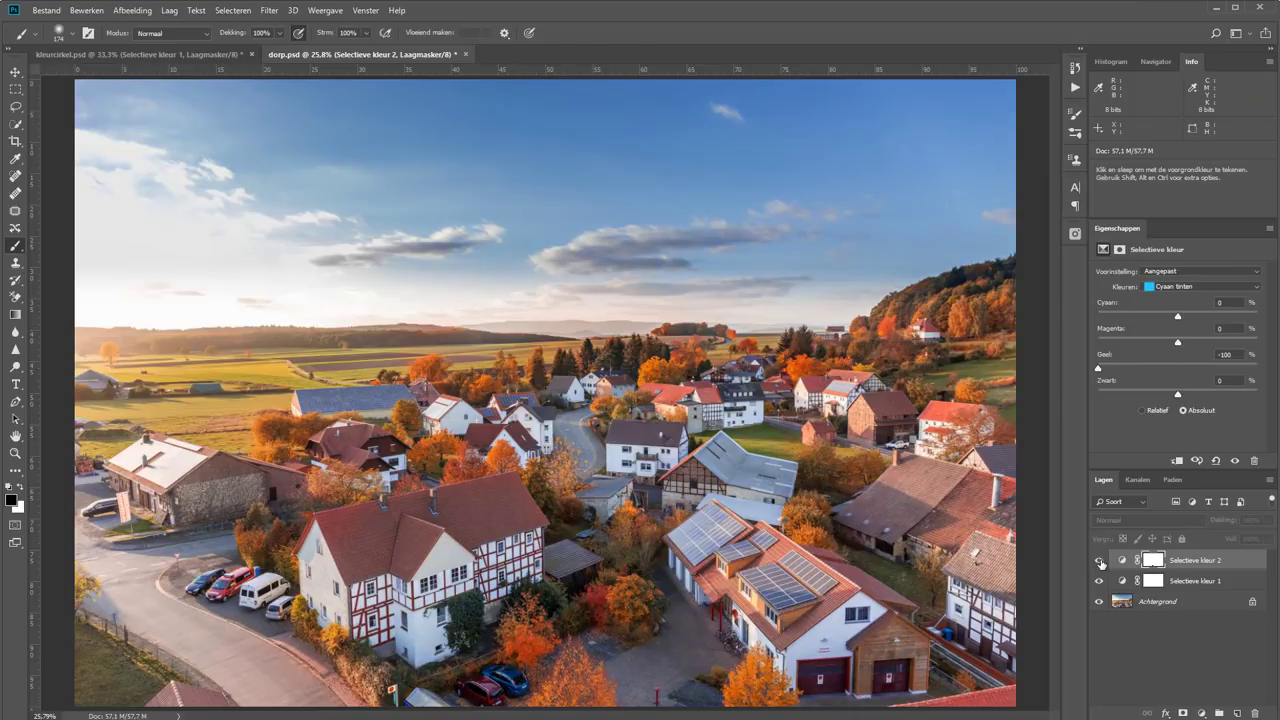
left_click(1101, 562)
left_click(1101, 562)
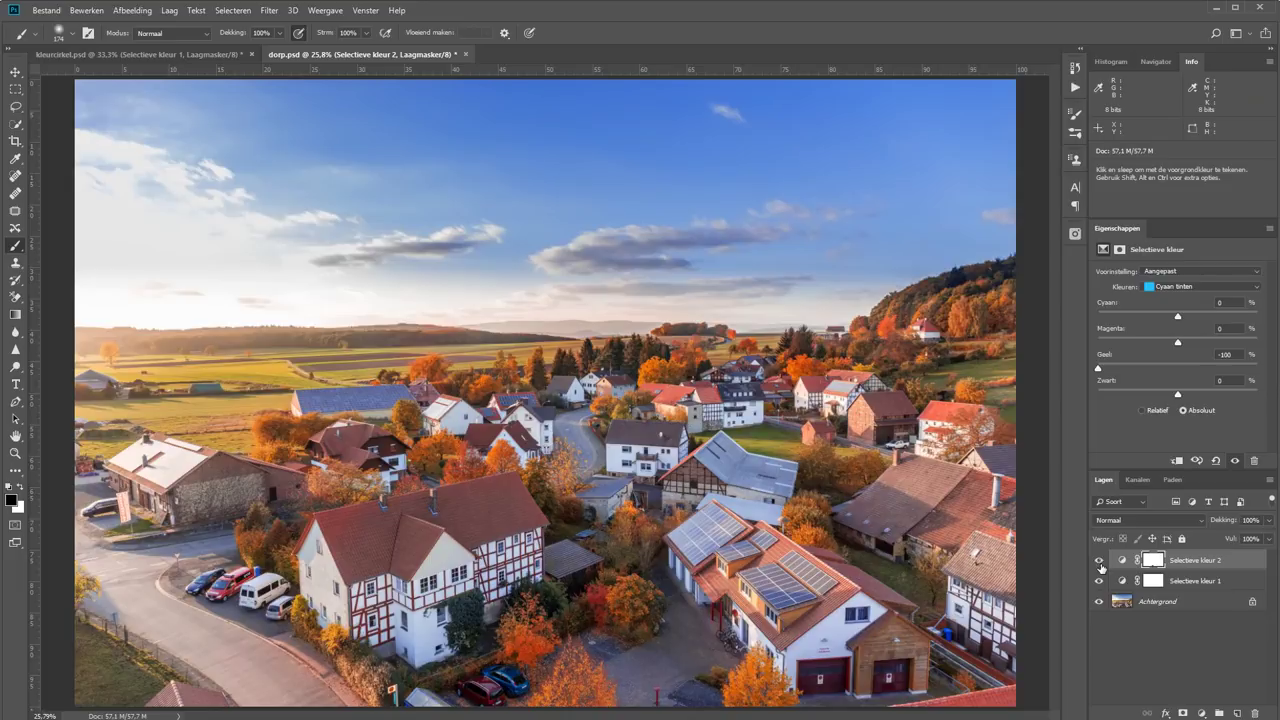
left_click(1098, 603, "alt")
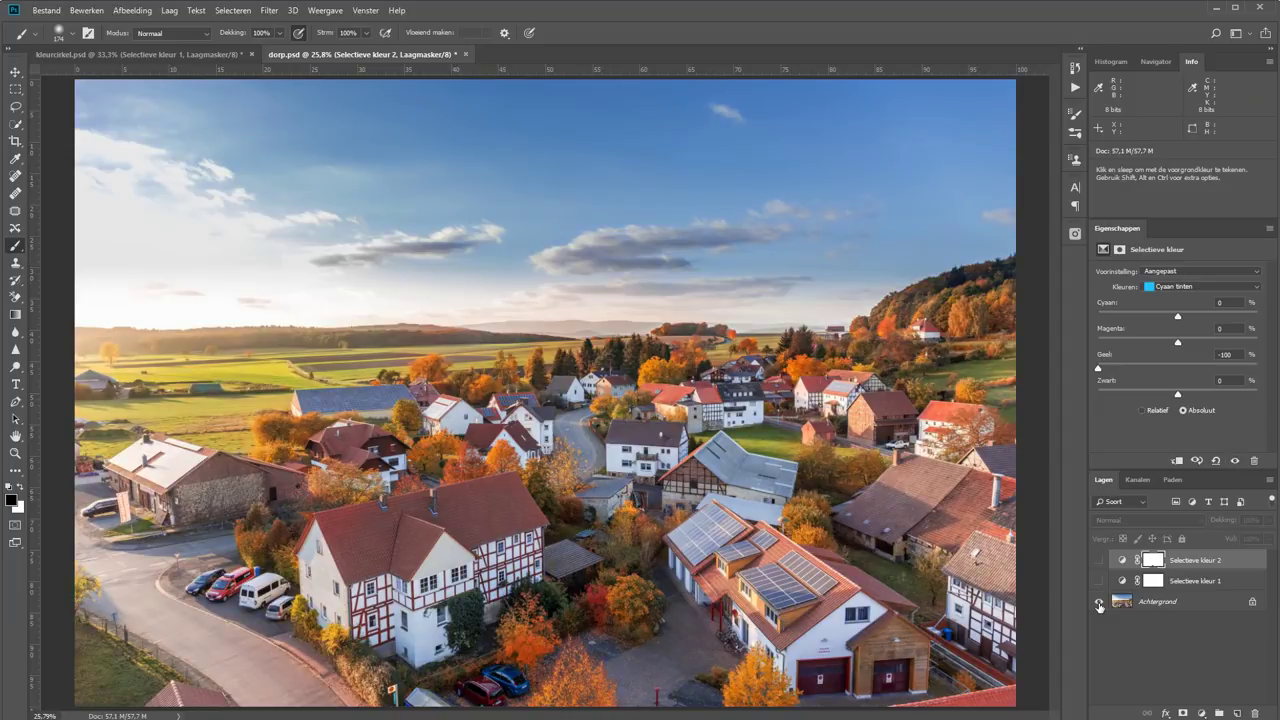
left_click(1099, 603, "alt")
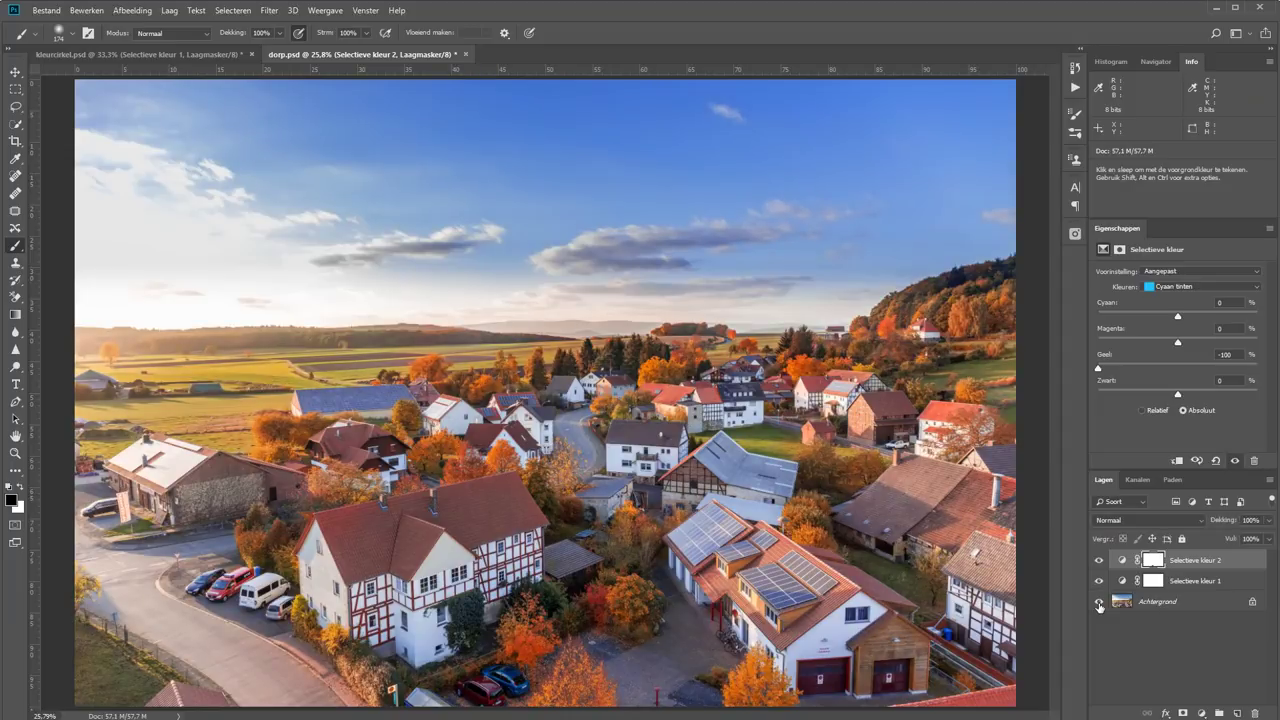
left_click(1099, 603, "alt")
left_click(1099, 603, "alt")
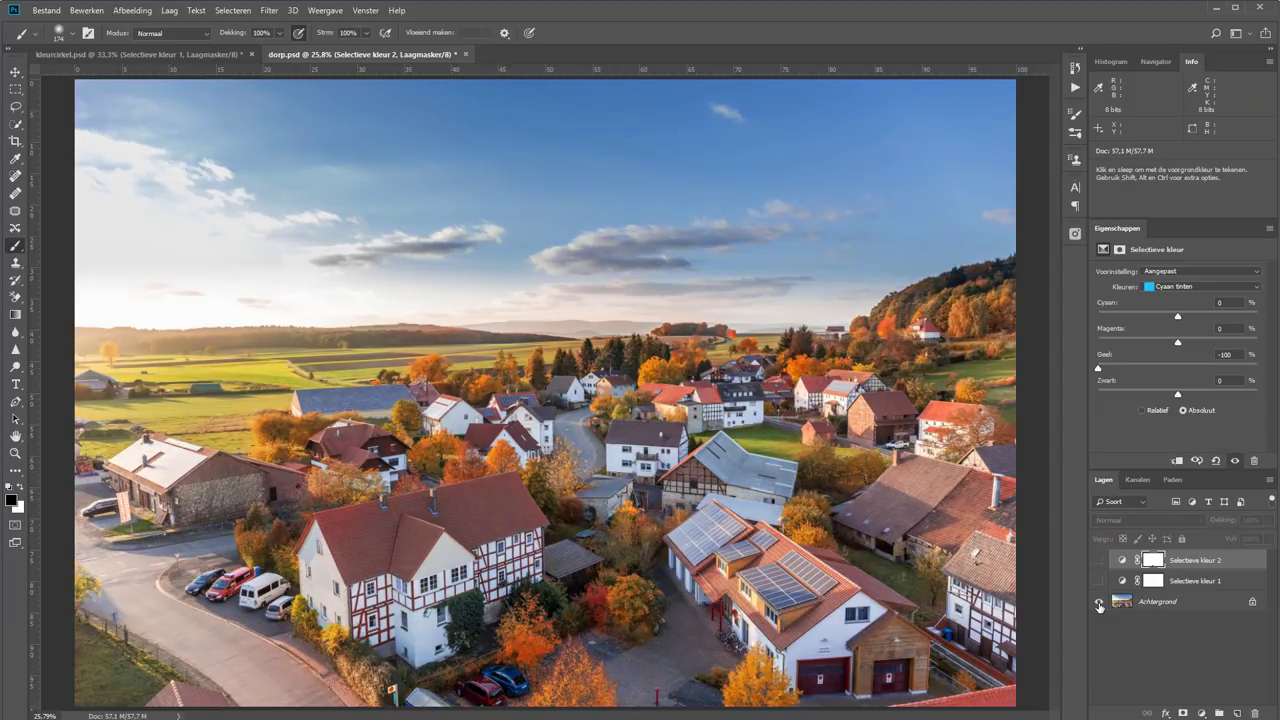
left_click(1099, 603, "alt")
left_click(1099, 603, "alt")
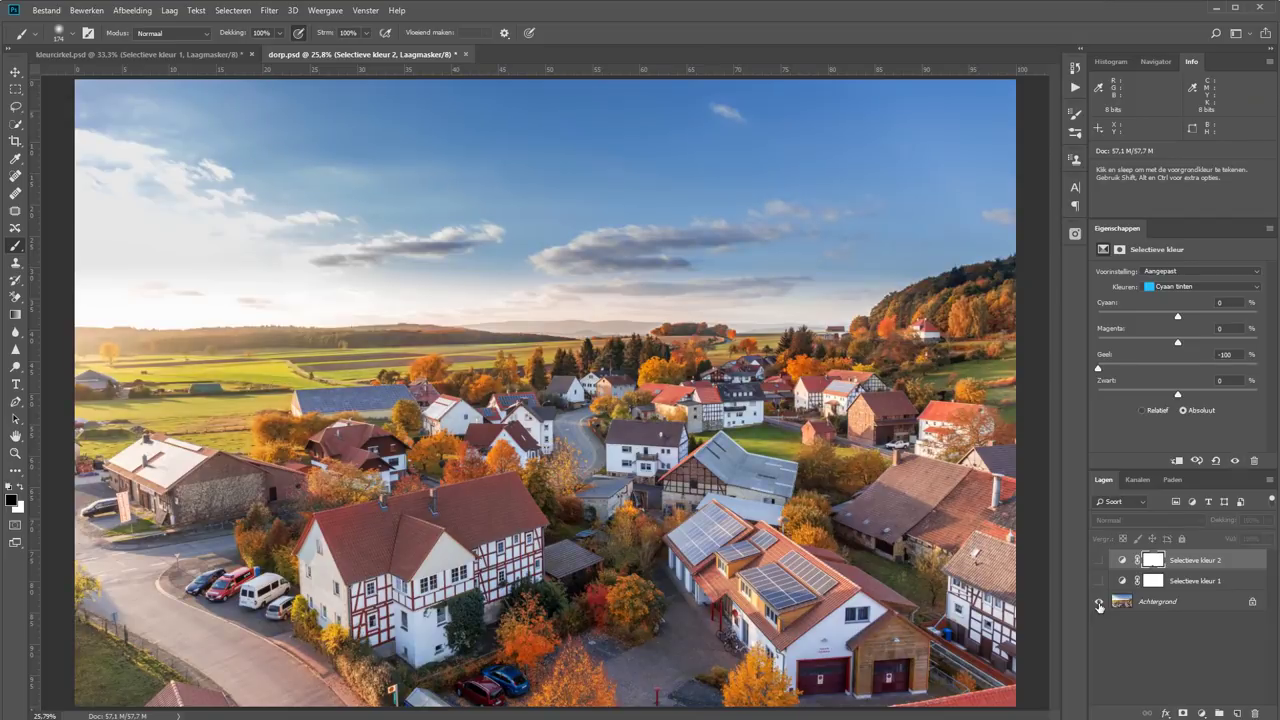